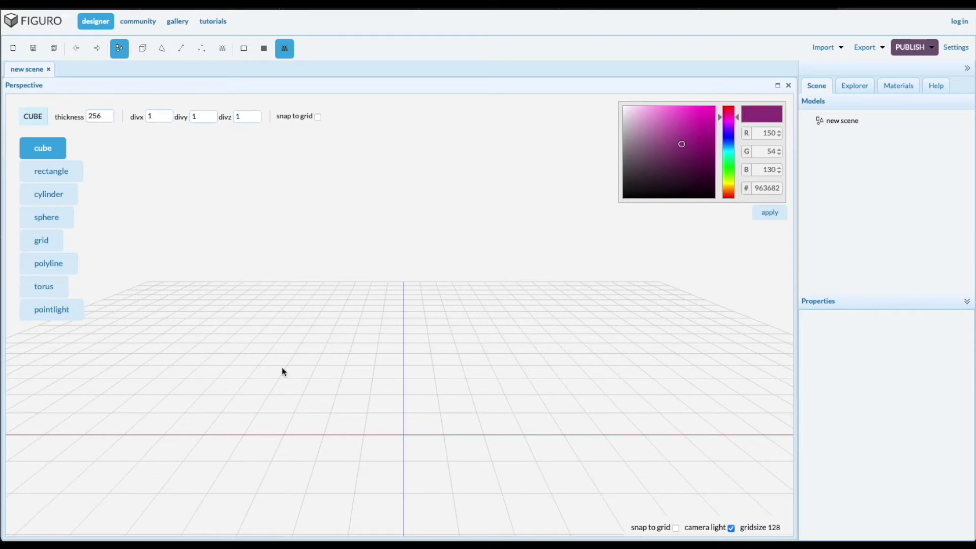
Place a test torus, view it from above, then select the outer radius field
click(47, 284)
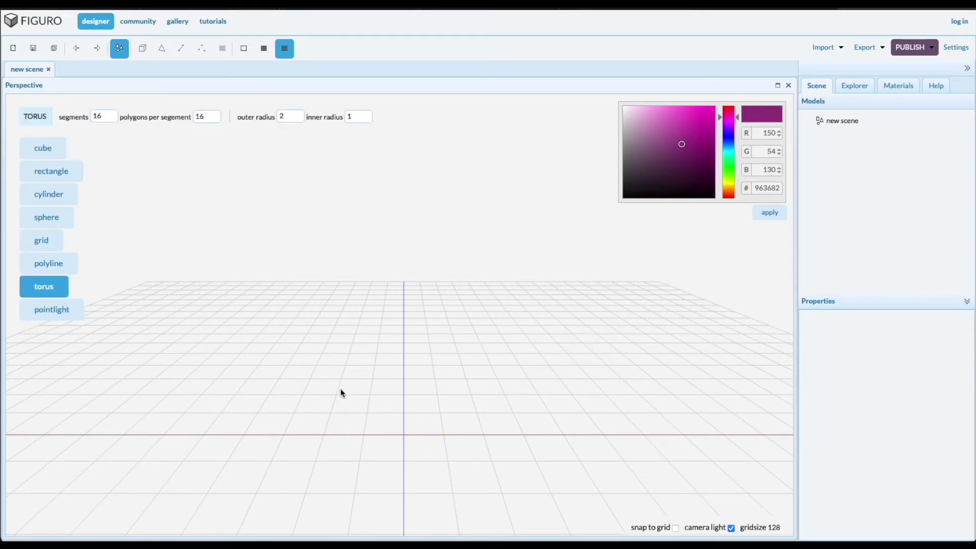
click(393, 419)
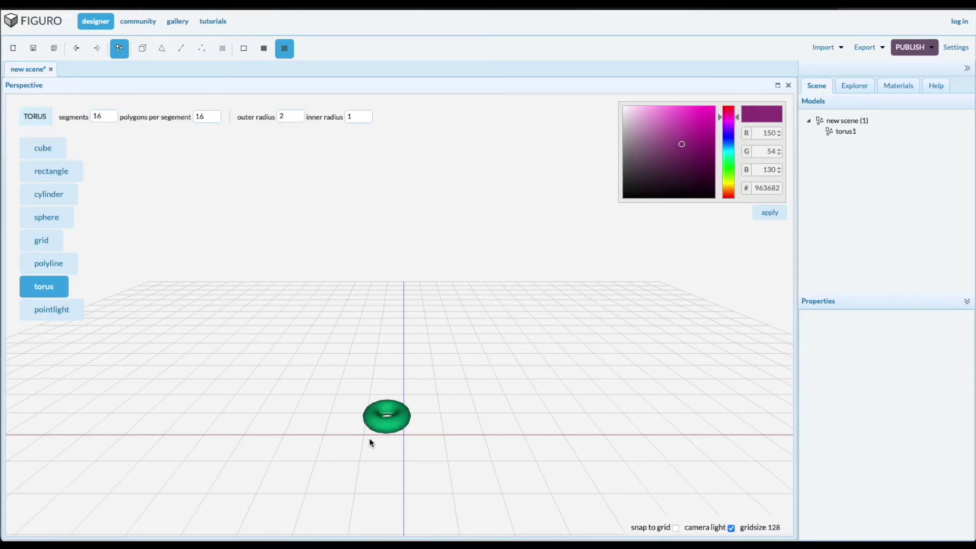
drag(370, 442, 548, 503)
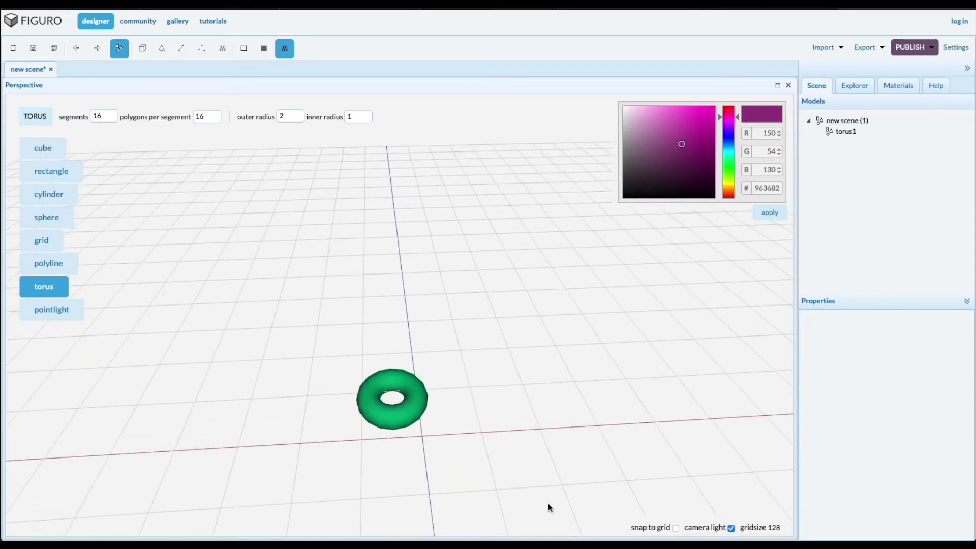
drag(548, 503, 520, 480)
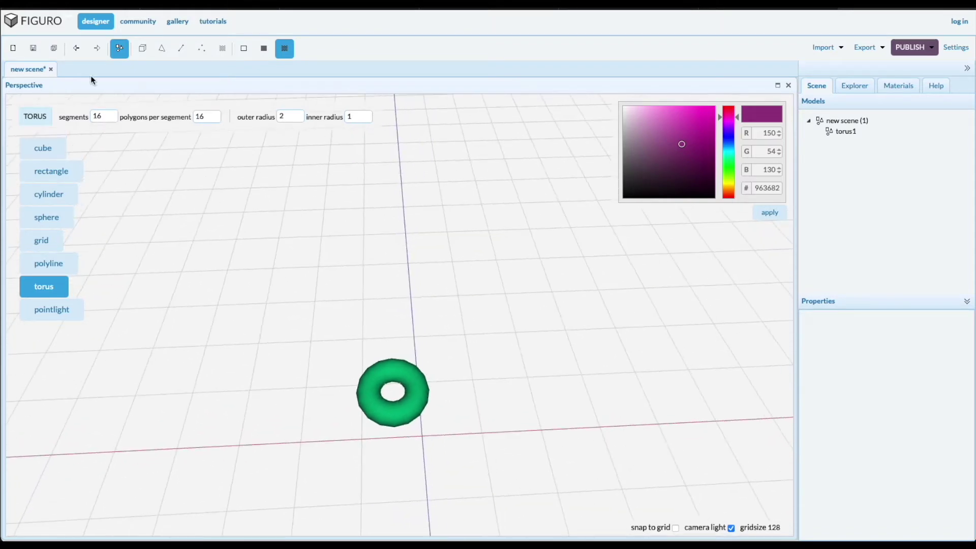
click(76, 48)
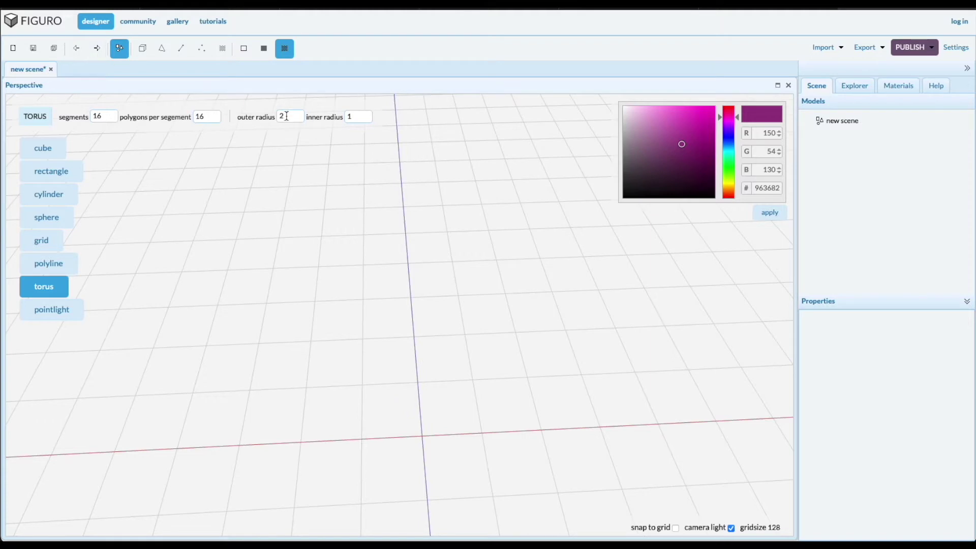
text(6)
Place torus2 with outer radius 6 and select it in the Models tree
click(410, 427)
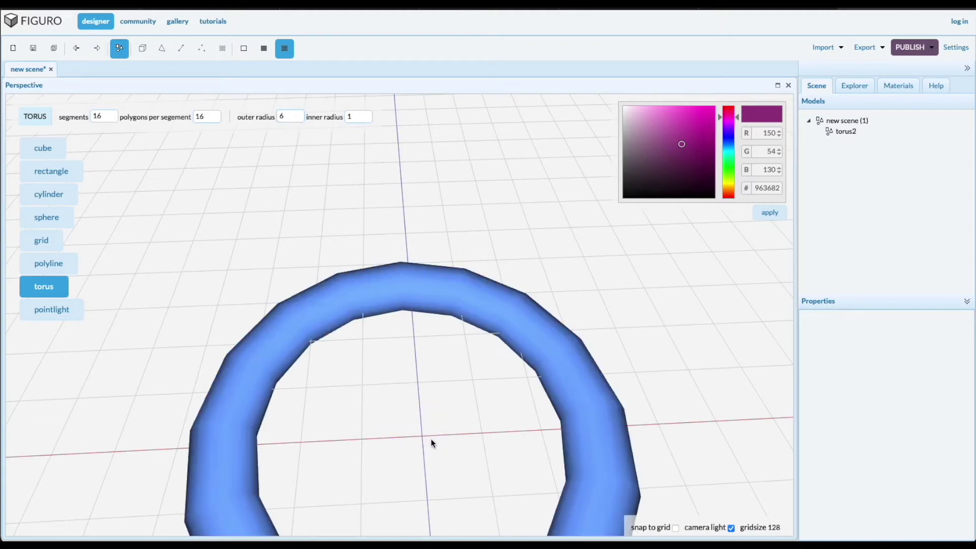
scroll(389, 434, down, 2)
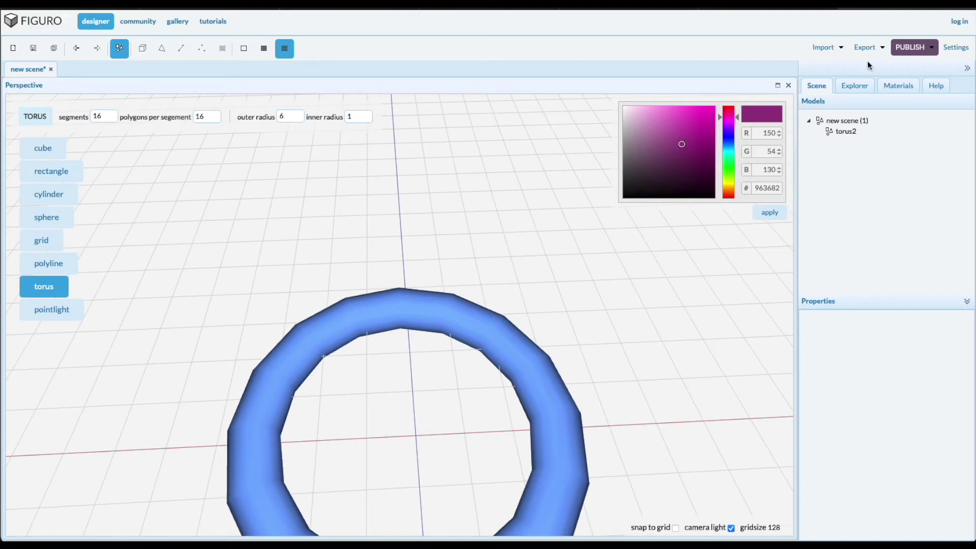
click(845, 132)
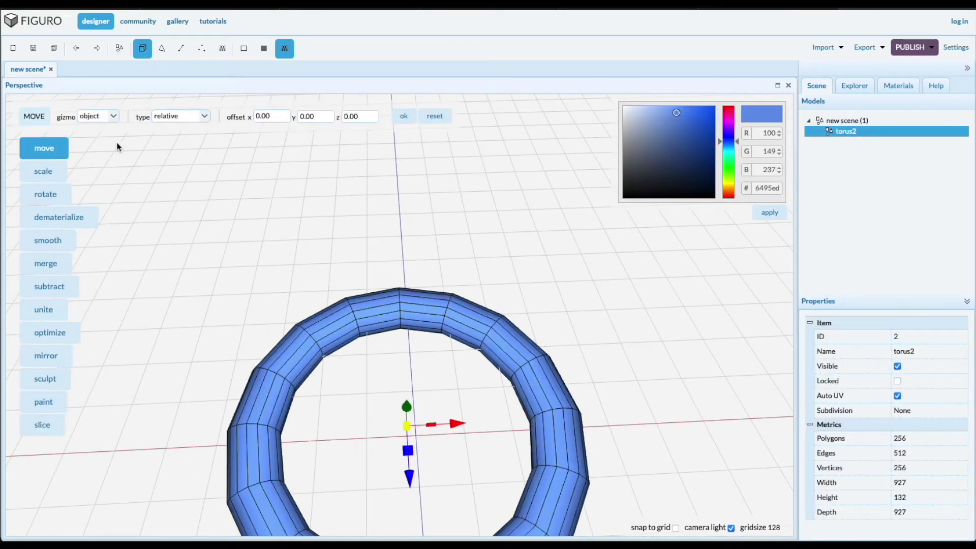
Scale torus2 to 60 percent, making it about 556 wide and 79 high
click(44, 172)
double_click(212, 116)
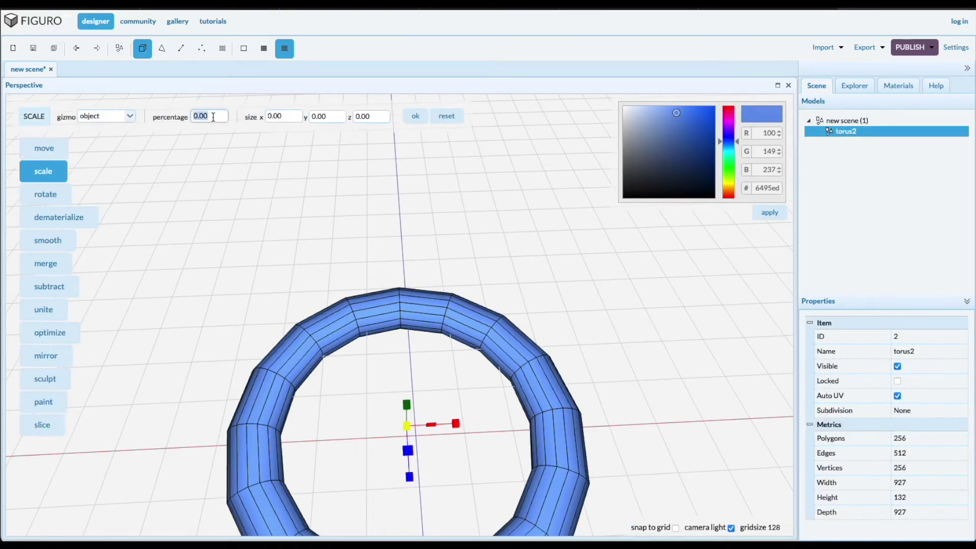
text(60)
click(414, 116)
mouse_move(317, 304)
mouse_down()
mouse_move(300, 225)
mouse_move(323, 221)
mouse_move(327, 244)
mouse_up()
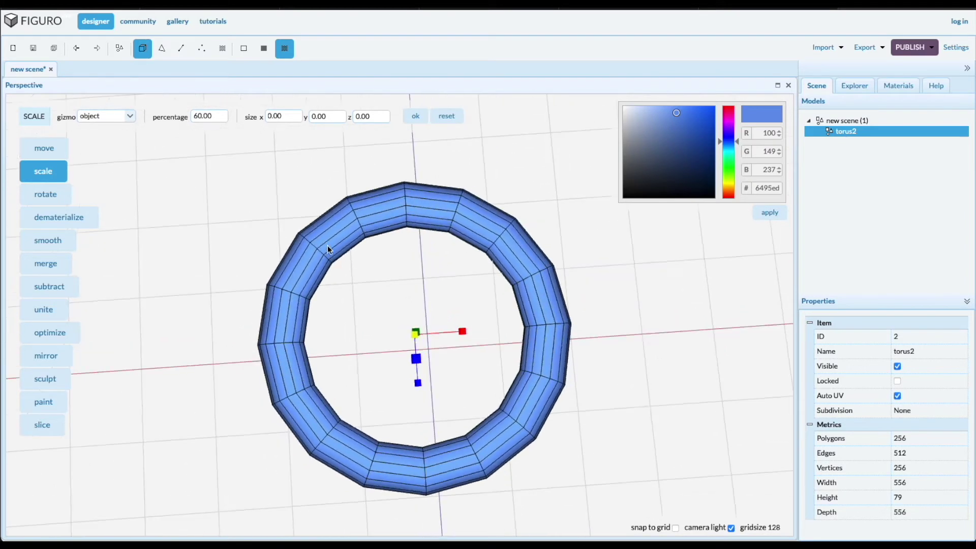
click(46, 148)
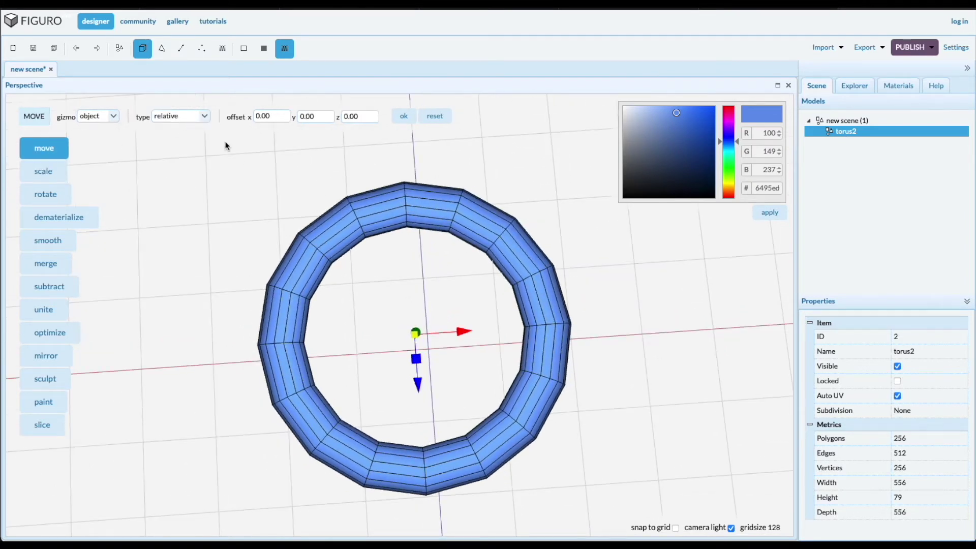
Move torus2 to the absolute position 0, 0, 0
click(179, 116)
click(178, 132)
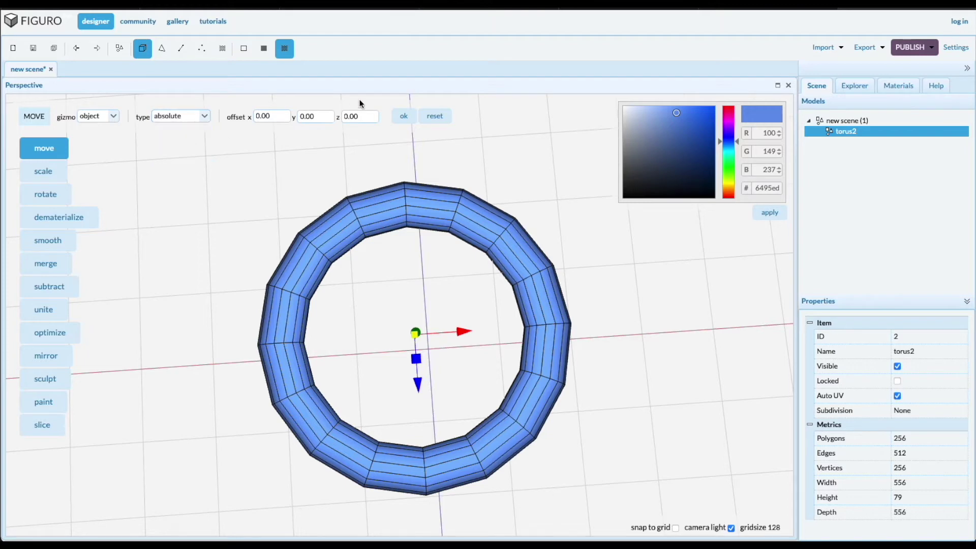
click(400, 118)
drag(618, 349, 690, 331)
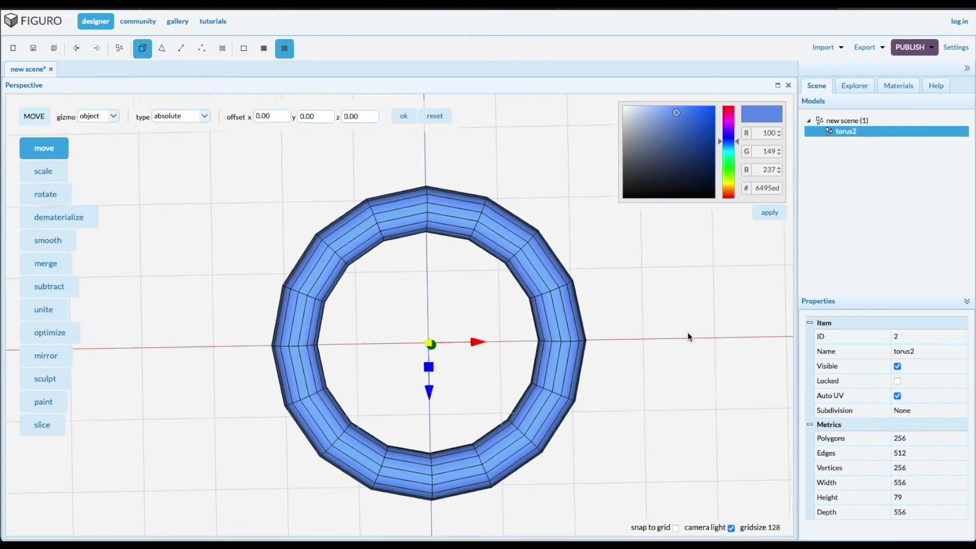
scroll(452, 328, down, 2)
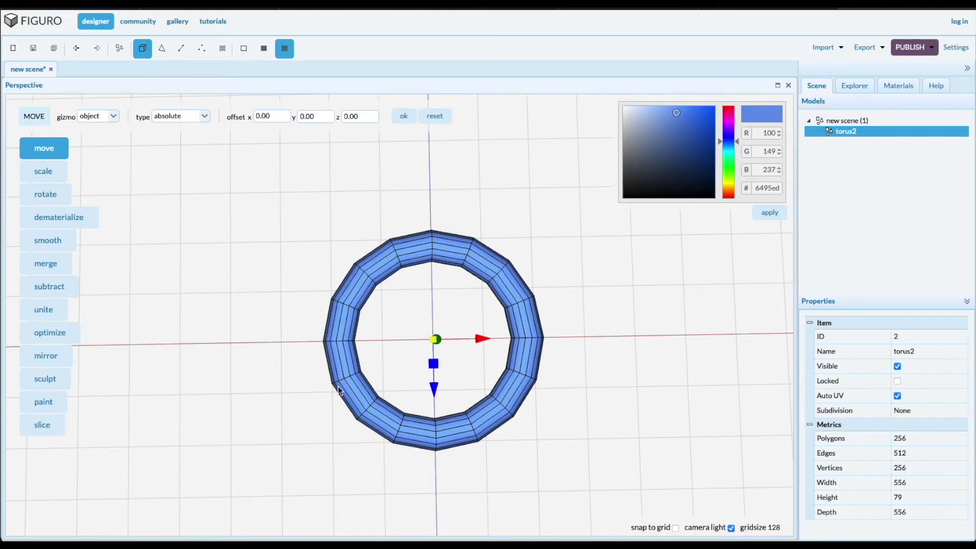
Select and delete torus2's lower-half polygons, leaving an open half-ring arch
click(161, 47)
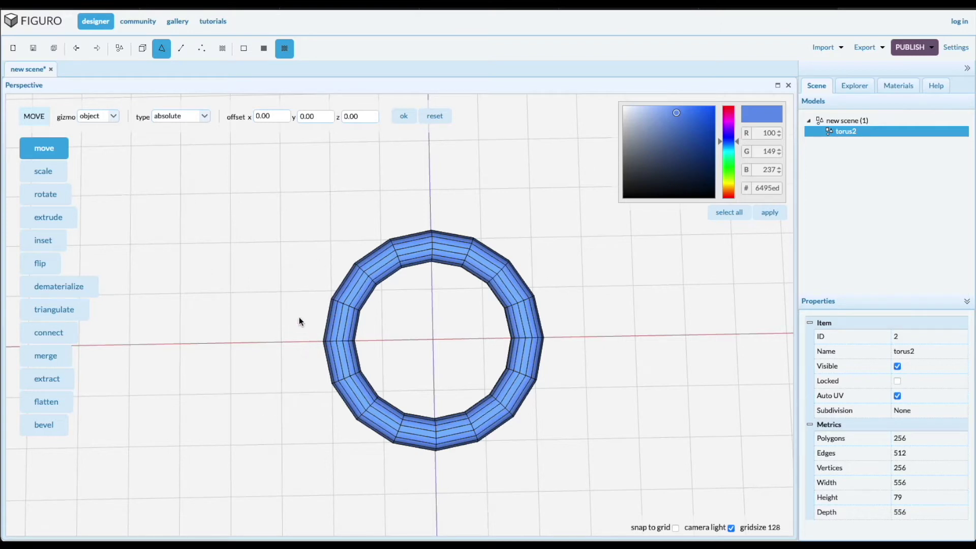
drag(300, 325, 576, 480)
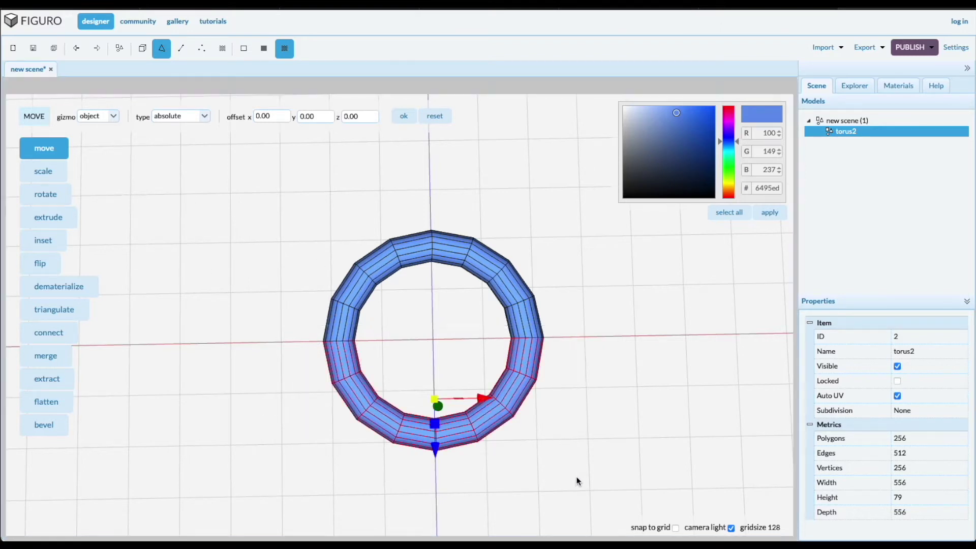
key(Delete)
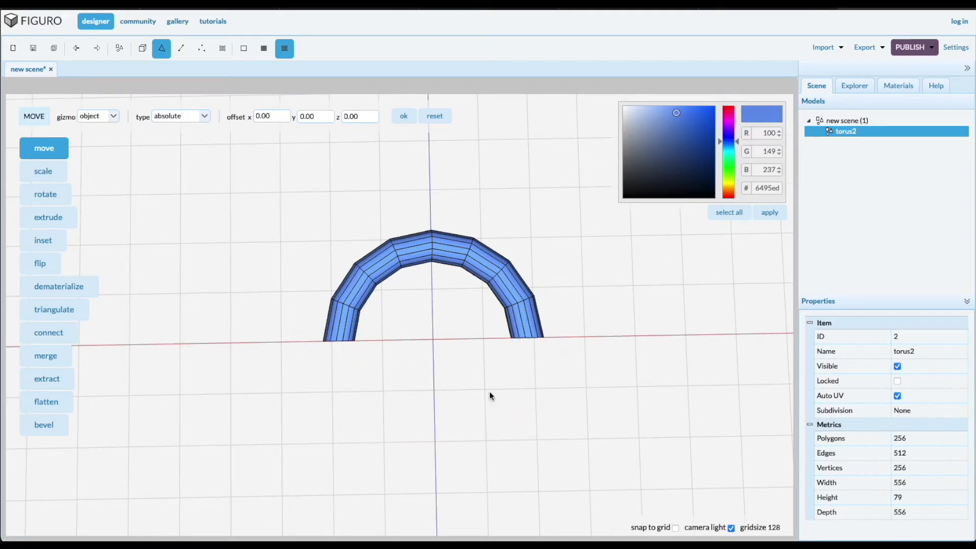
mouse_move(438, 398)
middle_down()
mouse_move(378, 379)
mouse_move(347, 350)
middle_up()
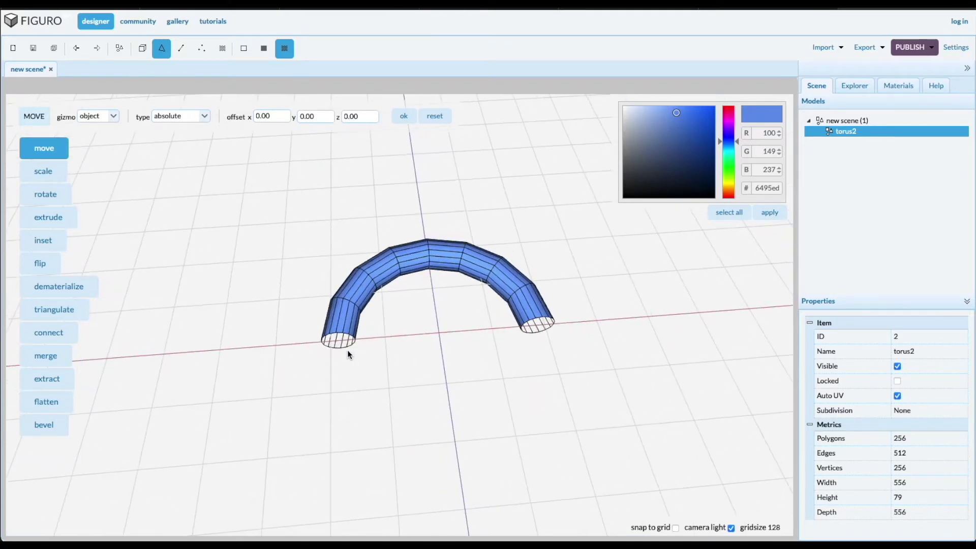
scroll(347, 348, up, 3)
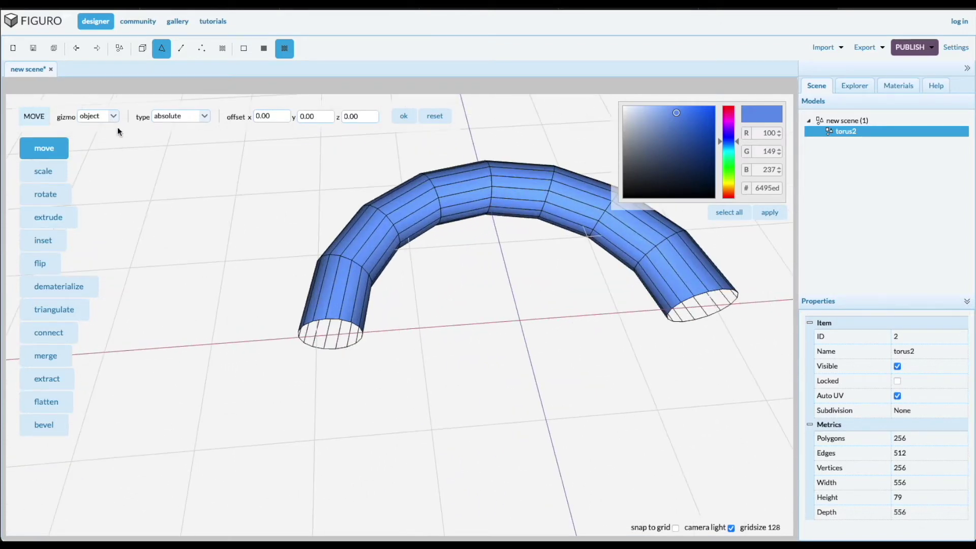
click(181, 48)
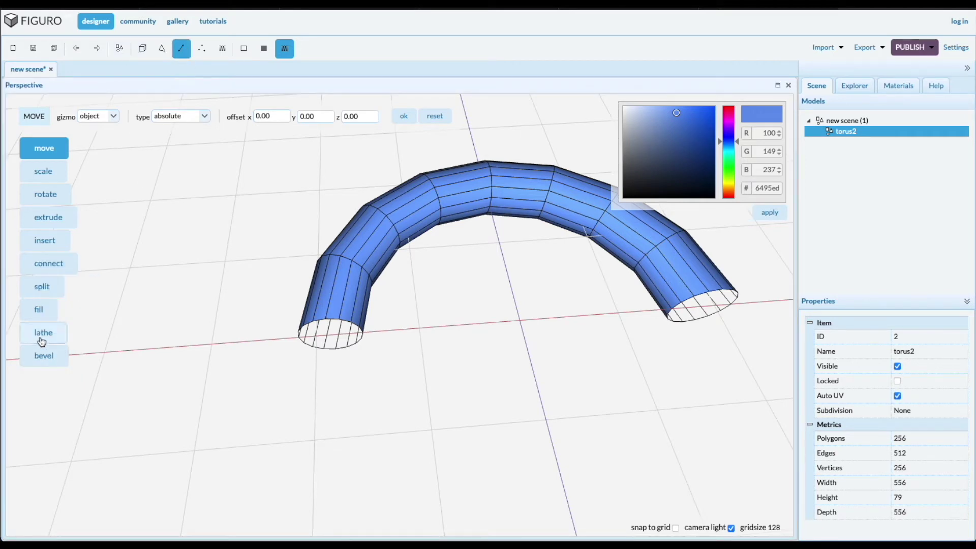
Cap both open tube ends of the arch with filled faces
click(38, 310)
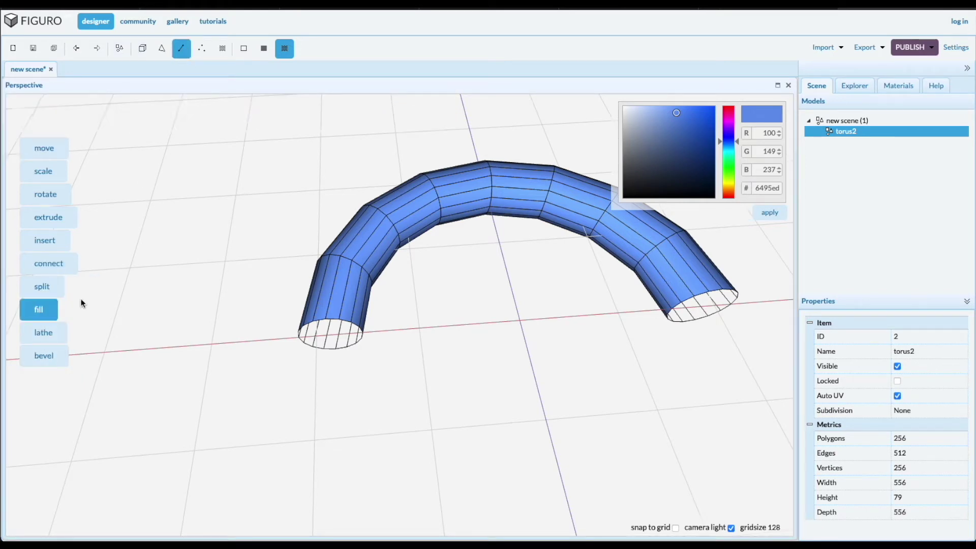
click(334, 322)
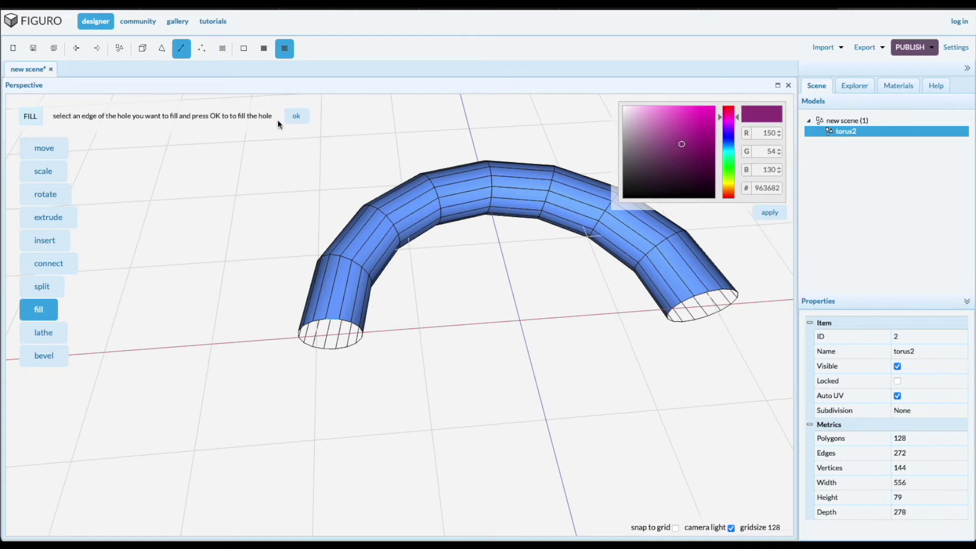
click(296, 116)
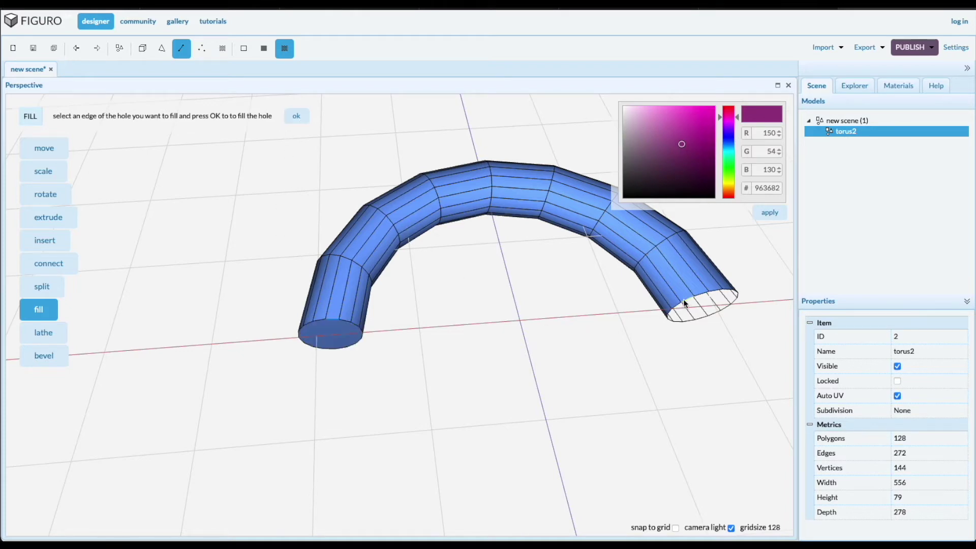
click(295, 115)
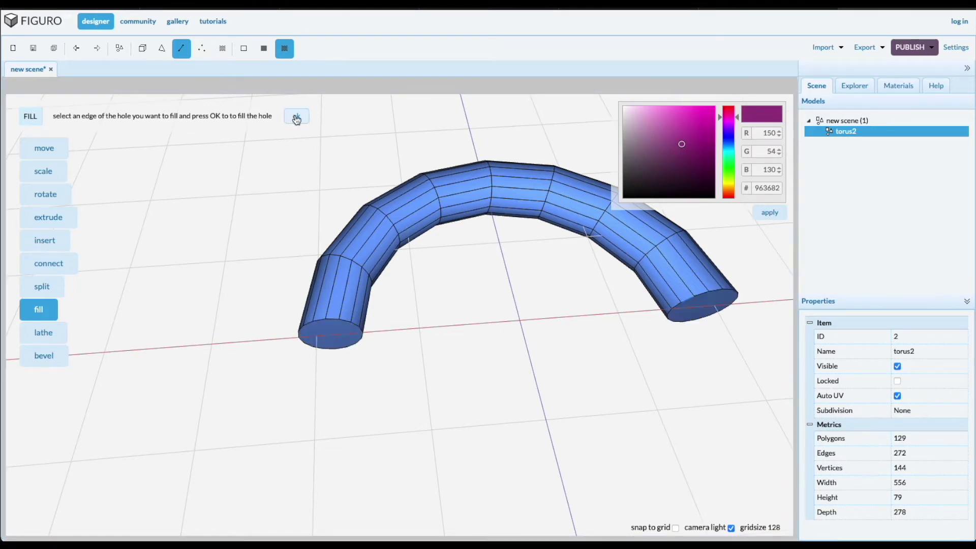
middle_drag(709, 429, 521, 364)
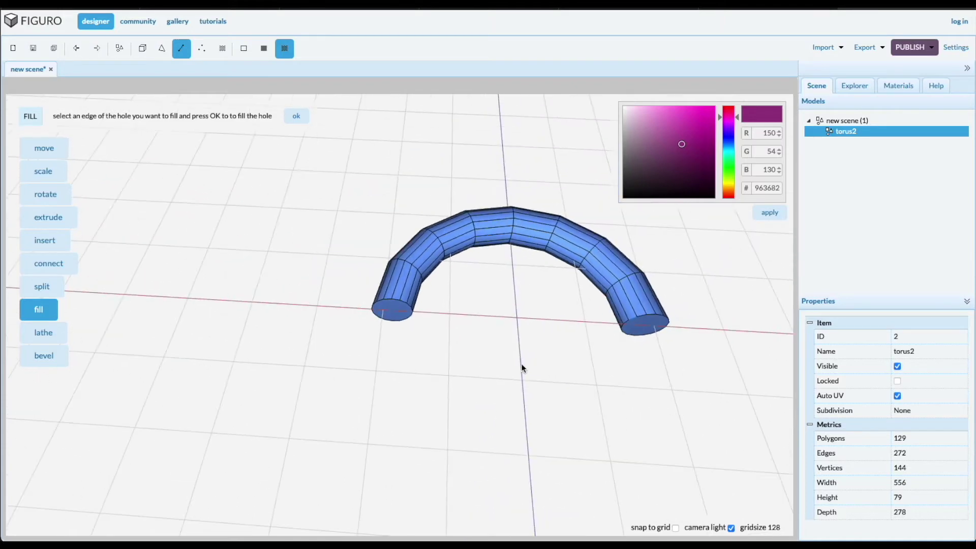
click(160, 49)
Extrude both tube end faces downward into long straight legs
click(419, 330)
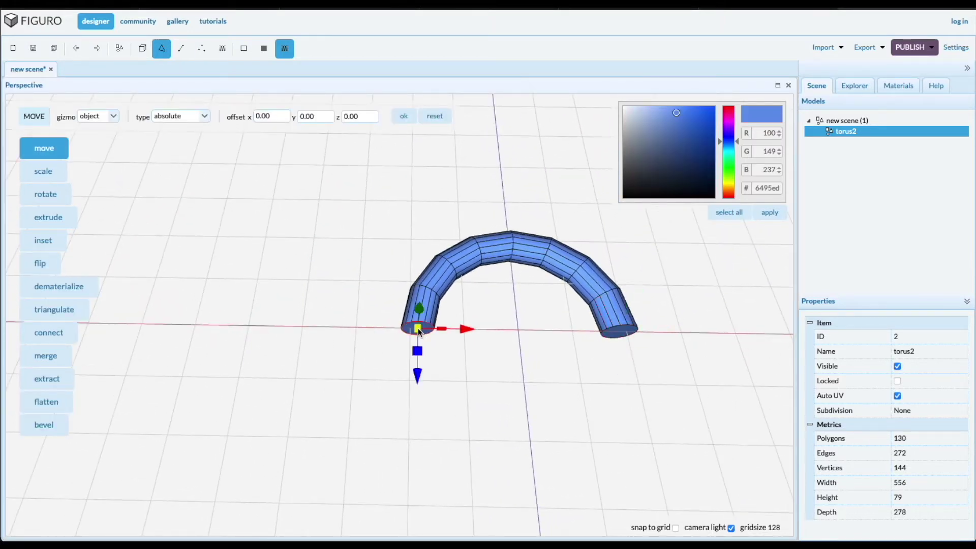
click(564, 378)
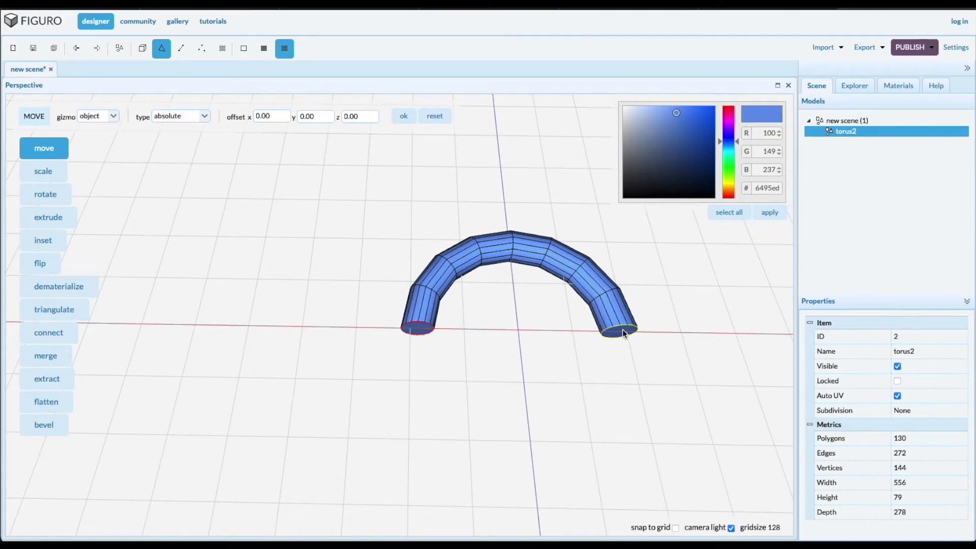
click(619, 333)
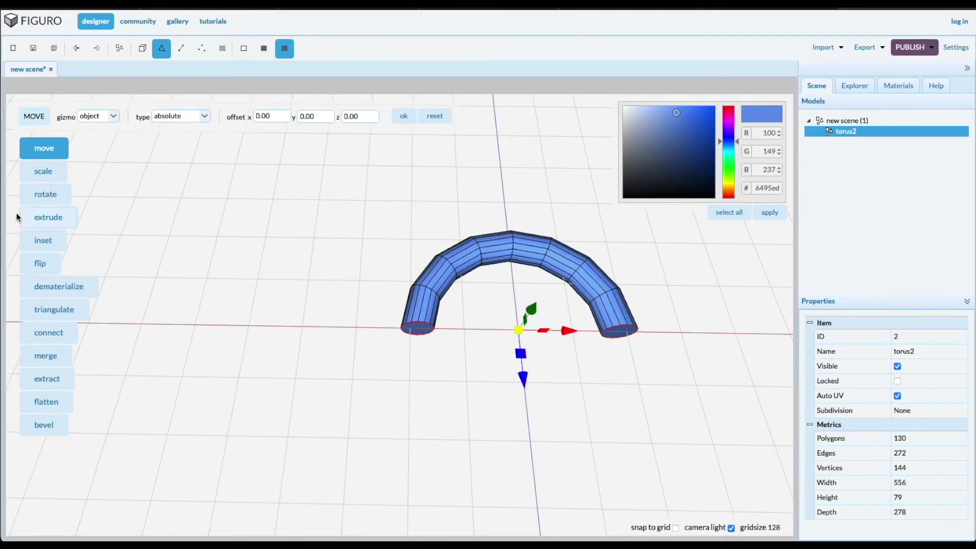
click(48, 217)
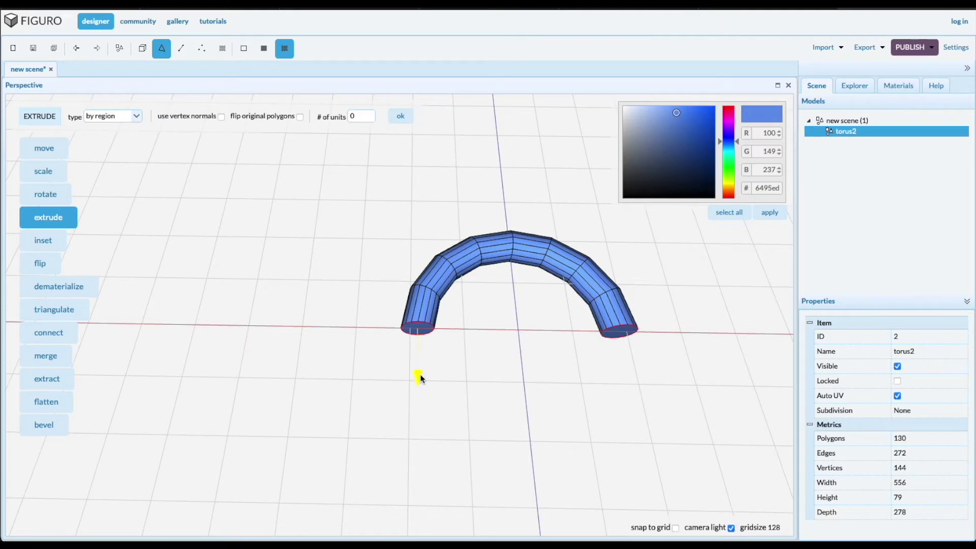
drag(418, 377, 417, 526)
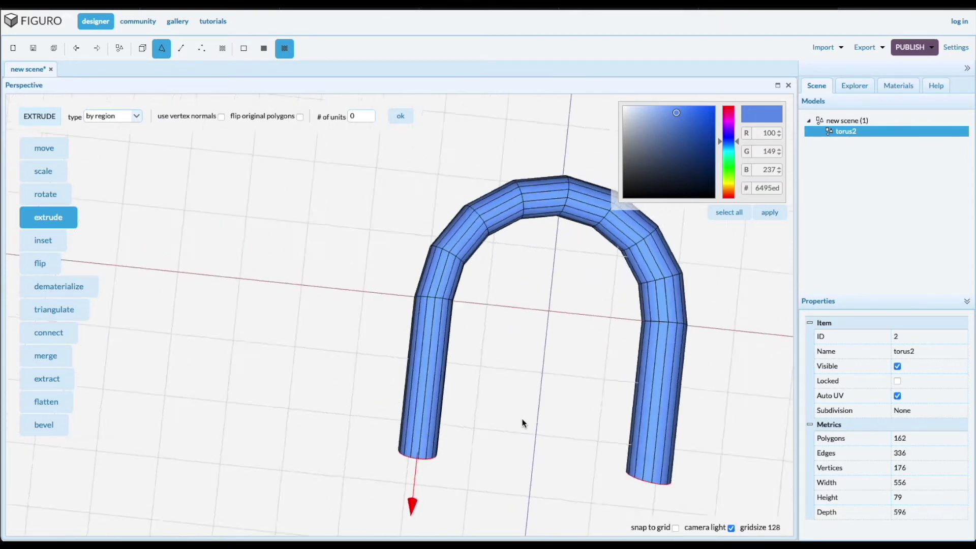
middle_drag(526, 408, 524, 420)
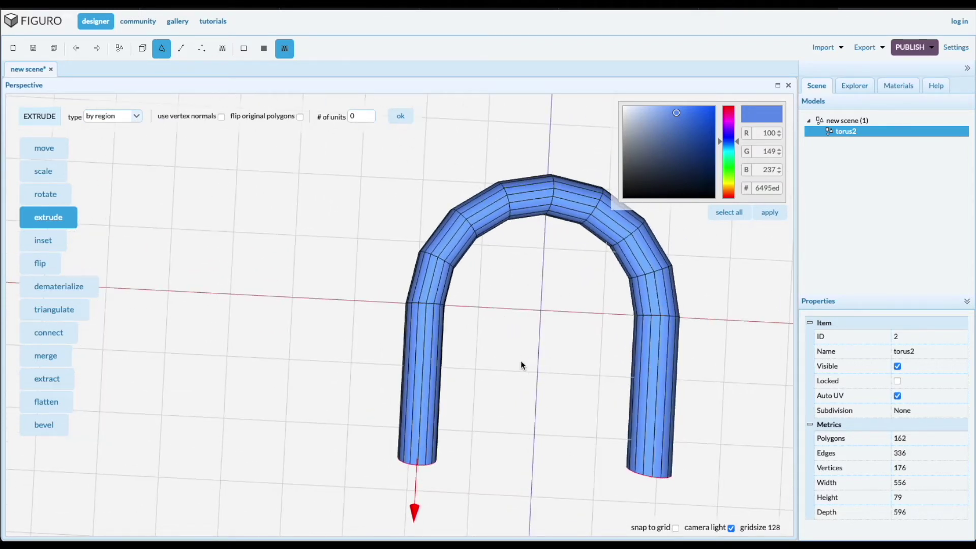
Start a new scene and create cylinder3 near the grid centre
click(13, 48)
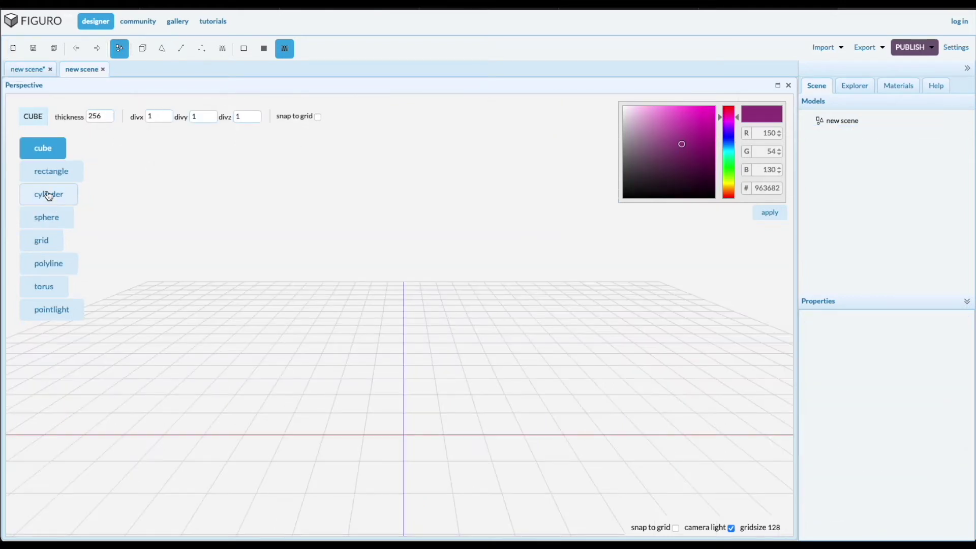
click(50, 201)
drag(383, 416, 423, 439)
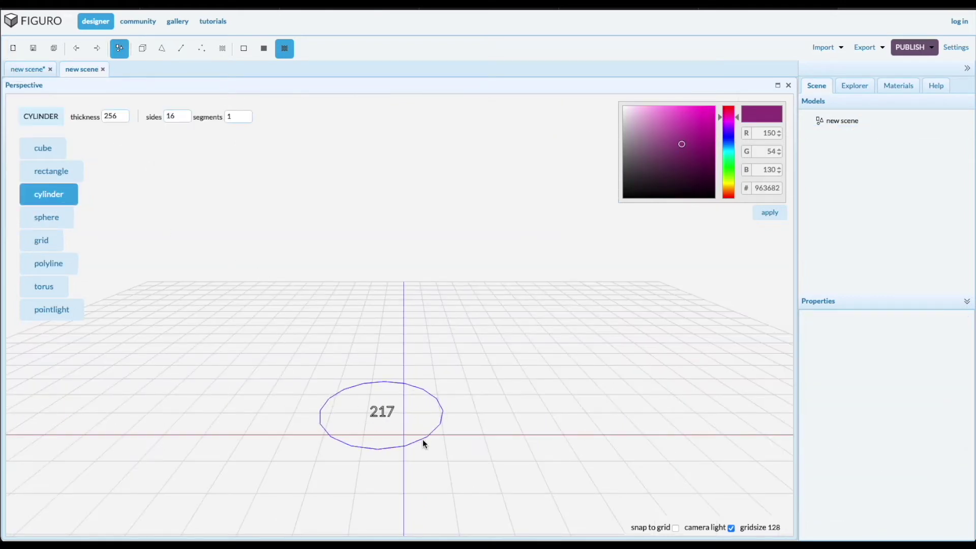
click(852, 134)
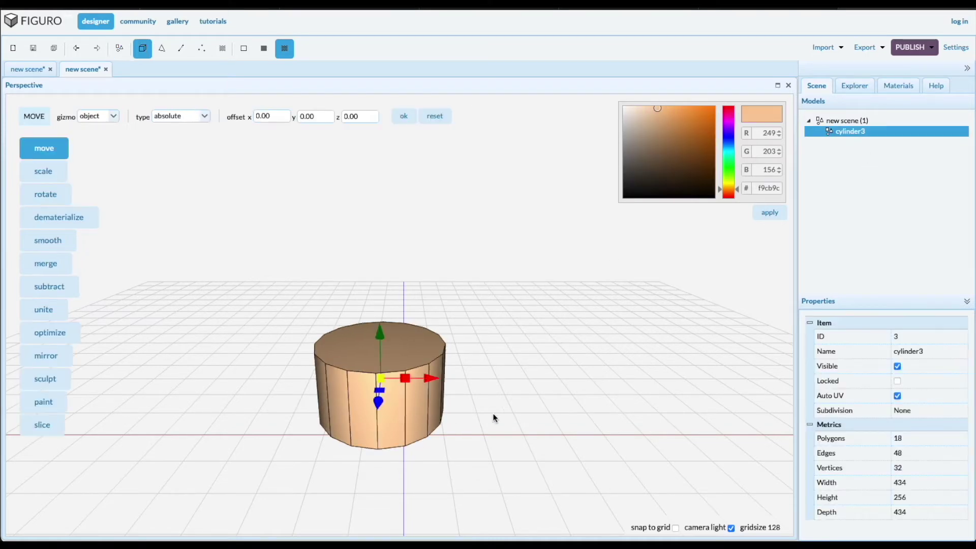
click(405, 119)
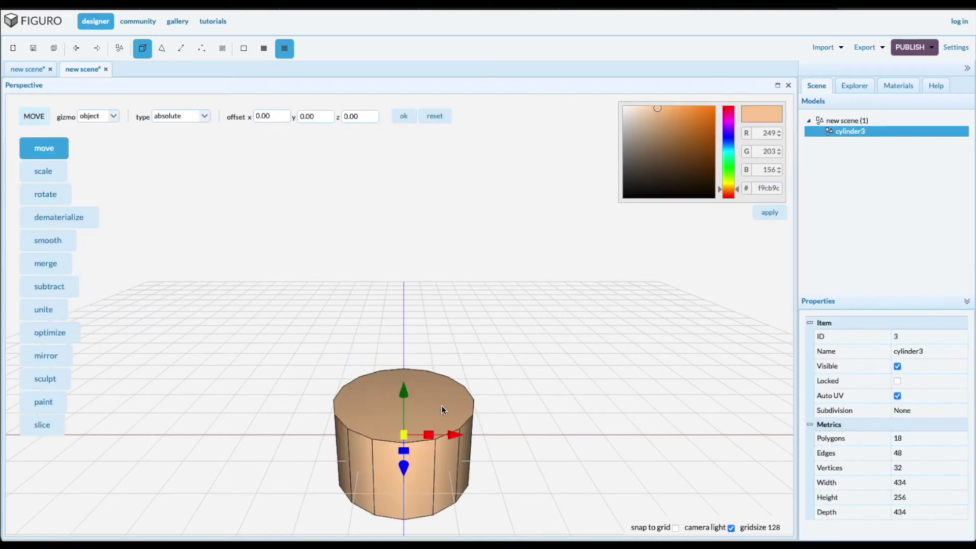
middle_drag(554, 434, 537, 417)
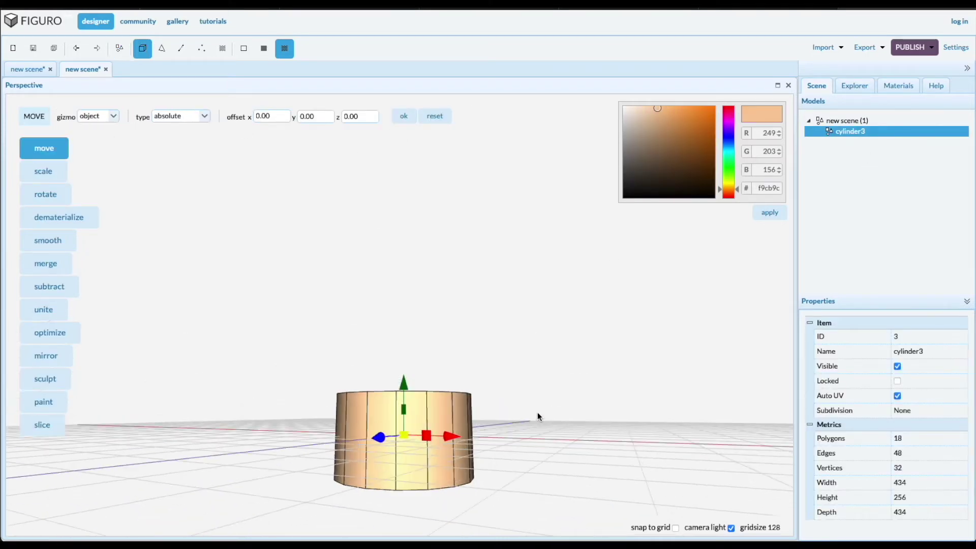
Squash cylinder3 vertically into a flat disc 434 wide and 46 high
click(50, 175)
drag(403, 385, 404, 418)
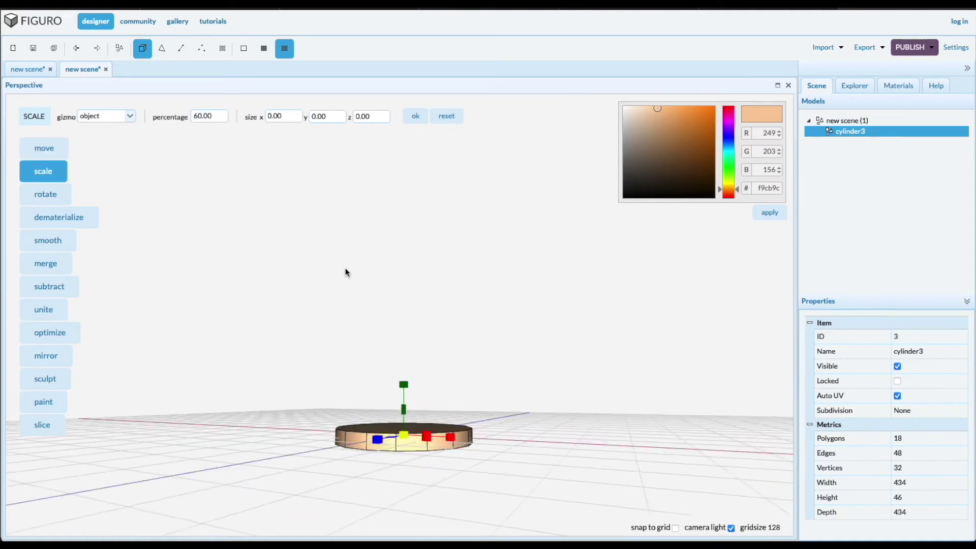
middle_drag(345, 267, 358, 324)
middle_drag(347, 374, 357, 324)
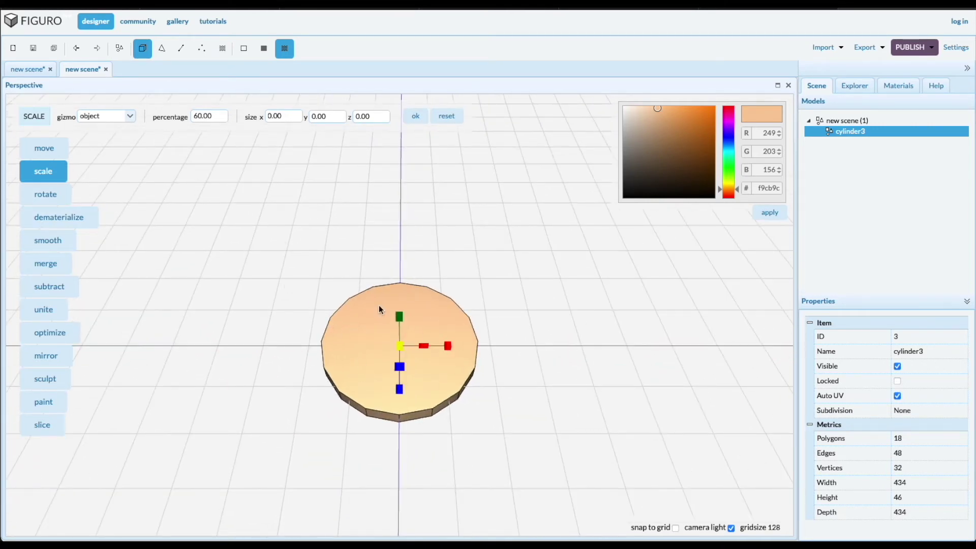
Inset an inner circle of polygons on the cylinder's top face
click(162, 52)
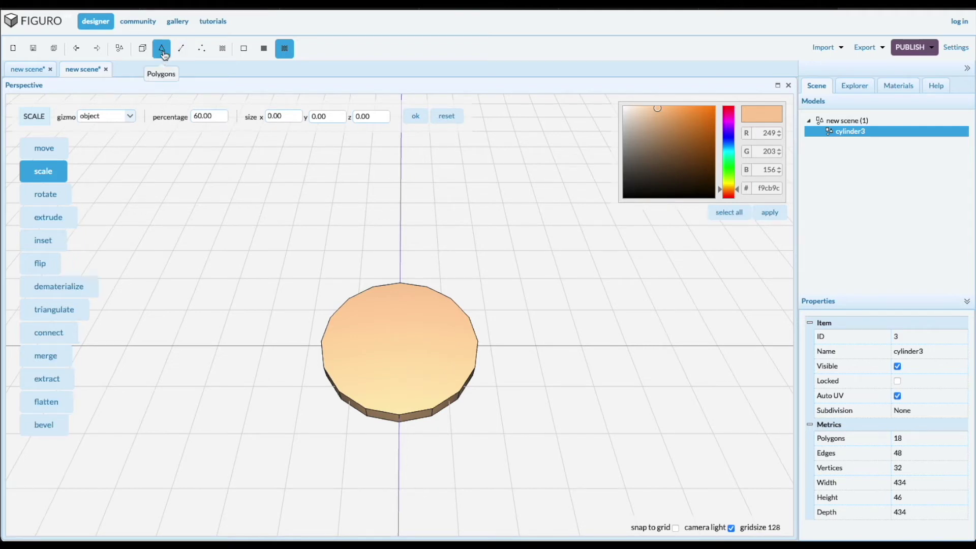
click(43, 240)
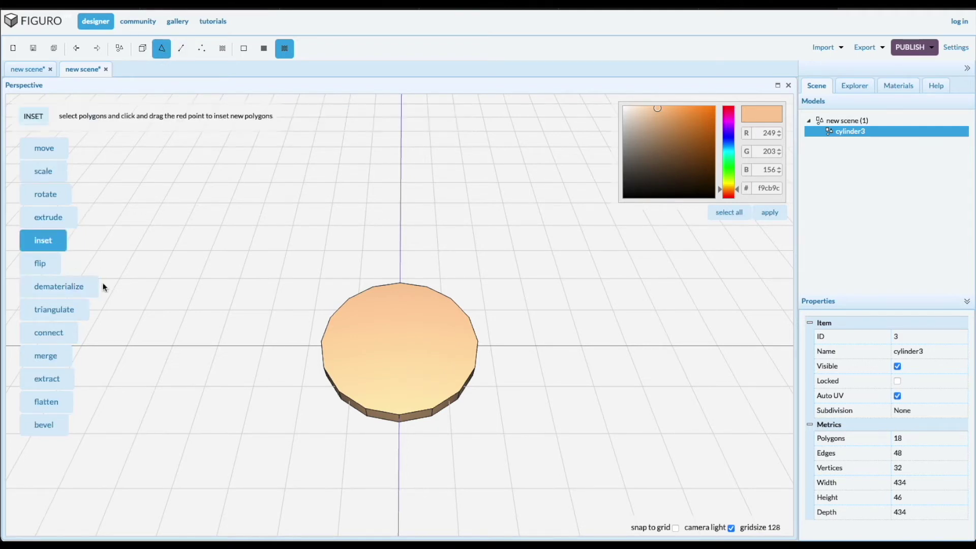
click(400, 339)
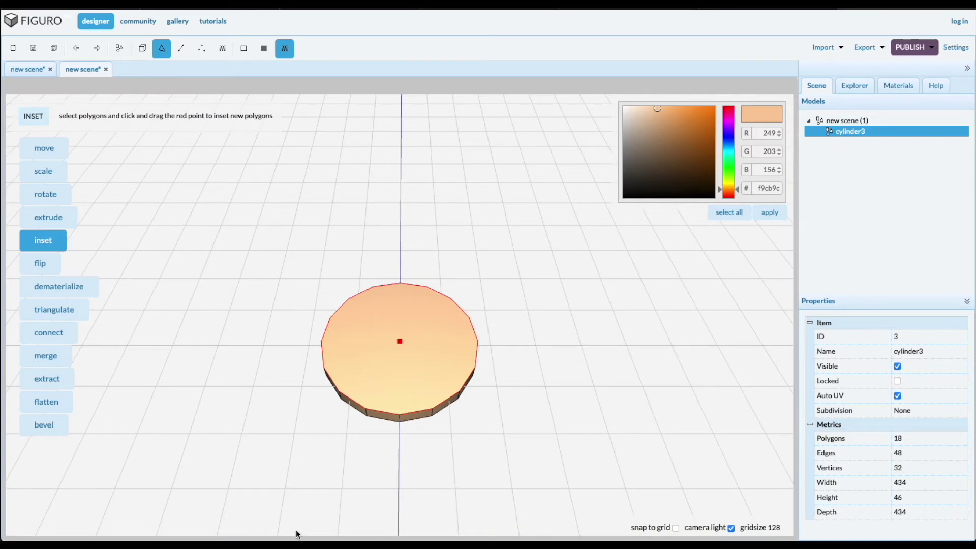
right_drag(297, 533, 298, 486)
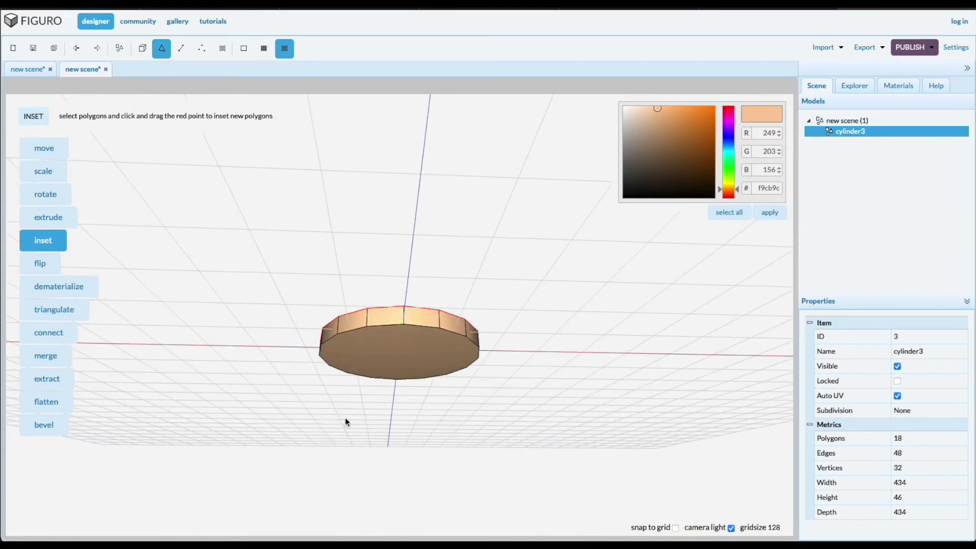
mouse_move(304, 440)
right_down()
mouse_move(293, 426)
mouse_move(295, 439)
mouse_move(415, 390)
right_up()
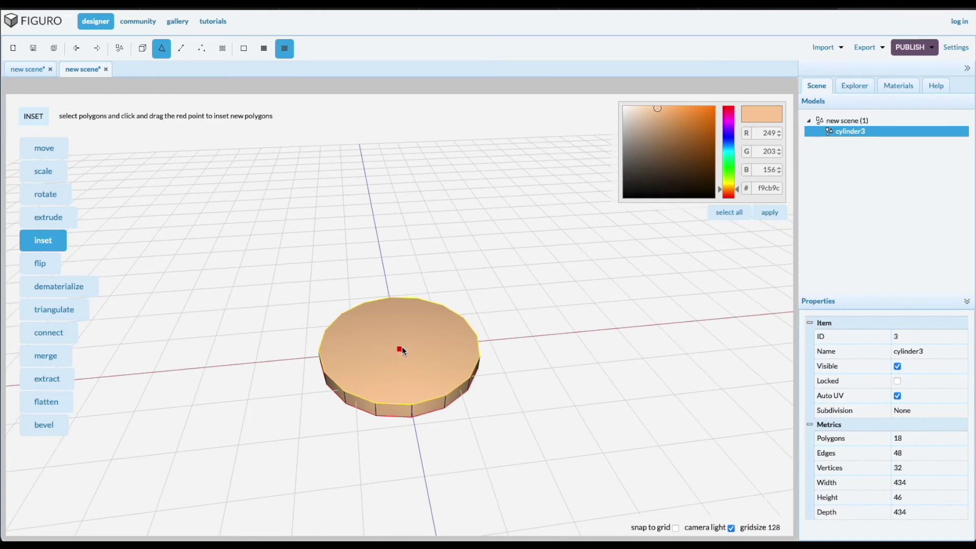
drag(400, 349, 384, 350)
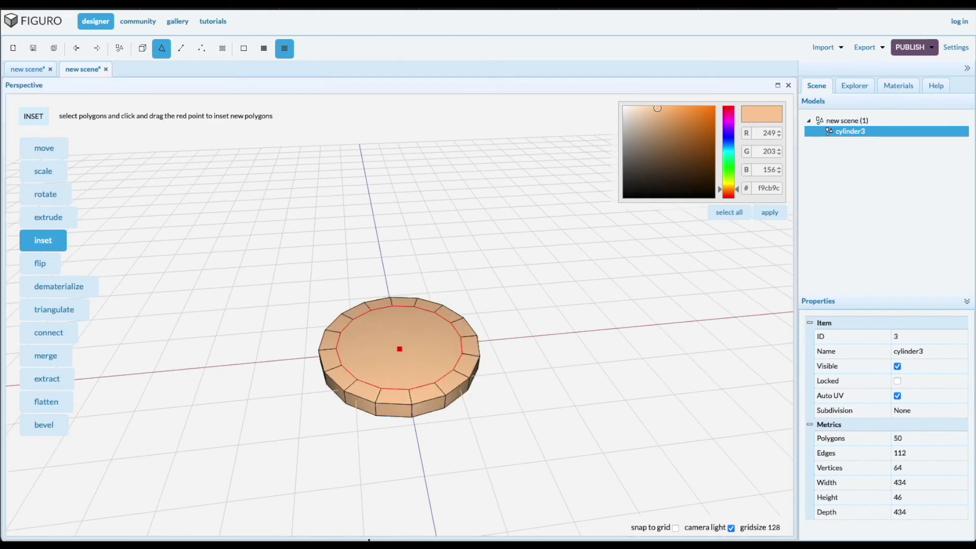
mouse_move(355, 520)
right_down()
mouse_move(338, 475)
mouse_move(342, 519)
right_up()
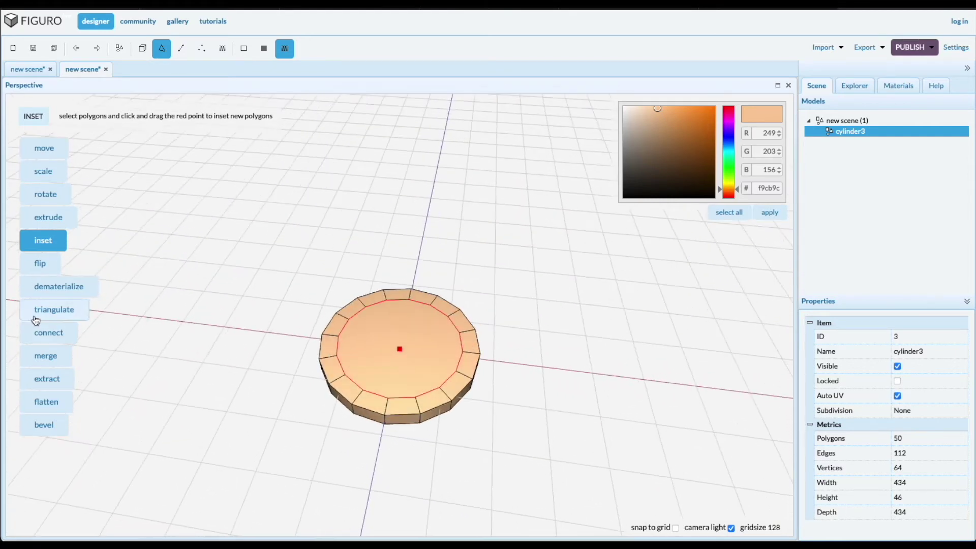
Connect the faces to open the disc into a flat 64-polygon ring
click(52, 333)
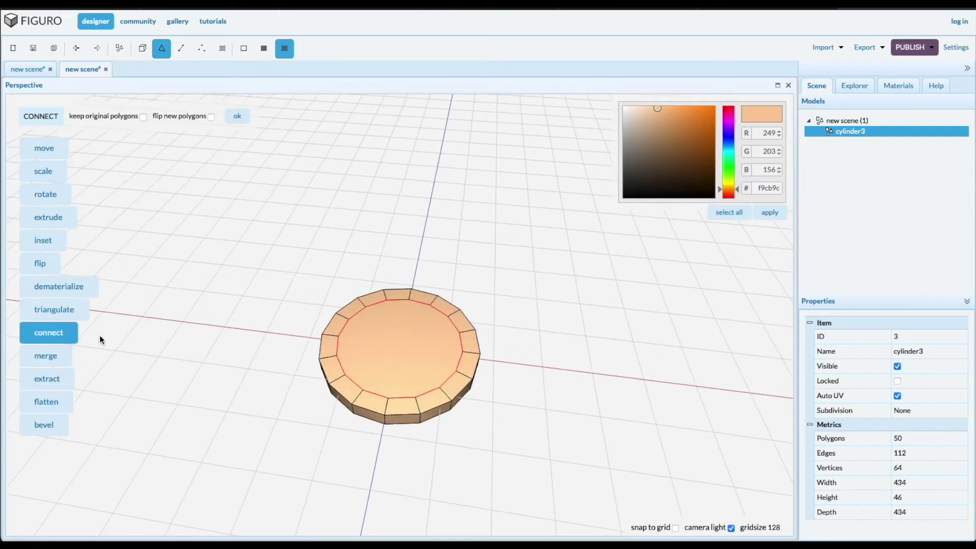
click(238, 115)
key(t)
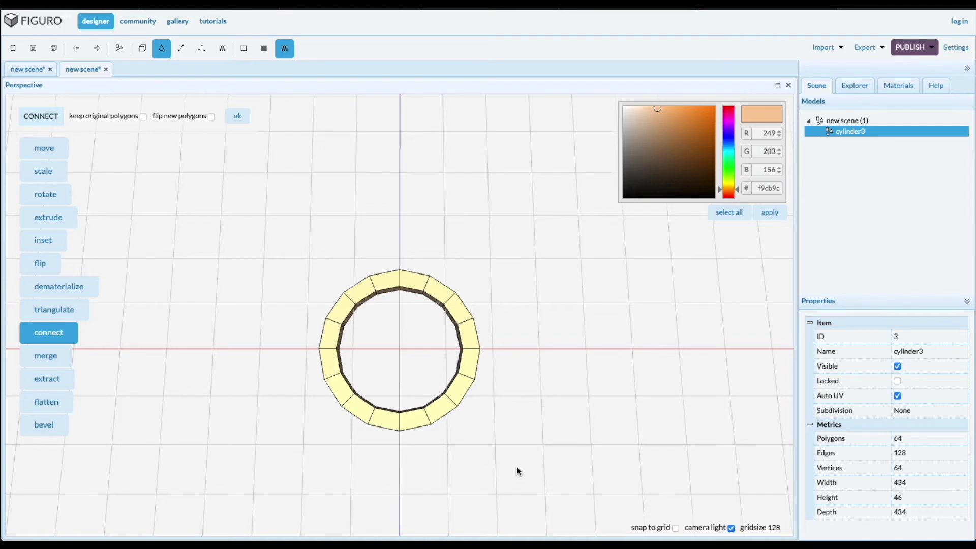
Start a new scene with sphere4 created and moved to the origin
click(15, 49)
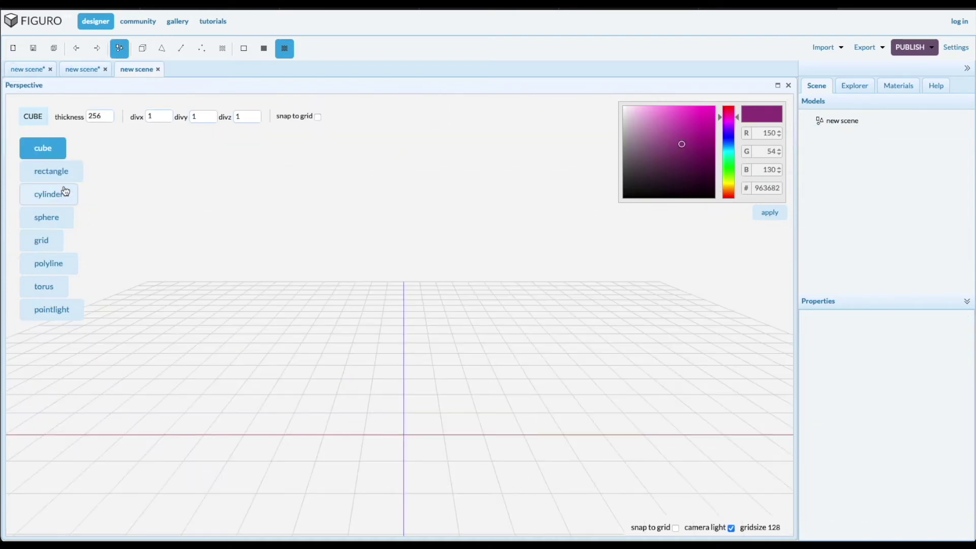
click(47, 214)
drag(387, 414, 413, 438)
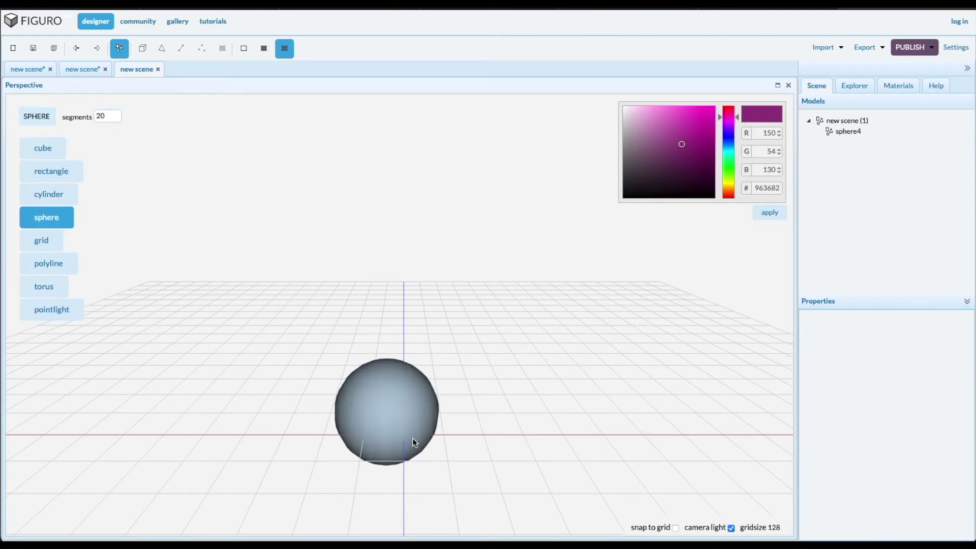
click(847, 133)
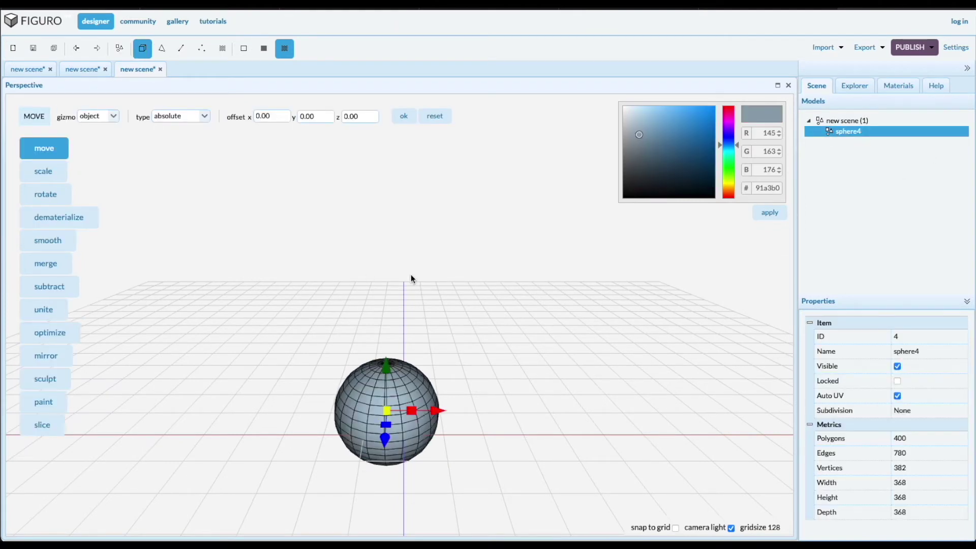
click(403, 116)
middle_drag(301, 323, 303, 304)
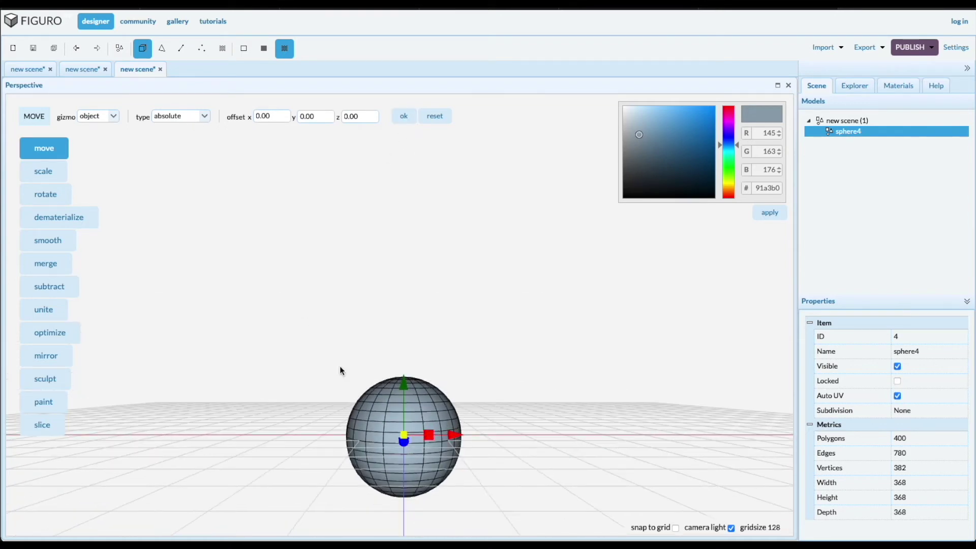
mouse_move(384, 433)
middle_down()
mouse_move(375, 405)
mouse_move(382, 387)
mouse_move(299, 339)
middle_up()
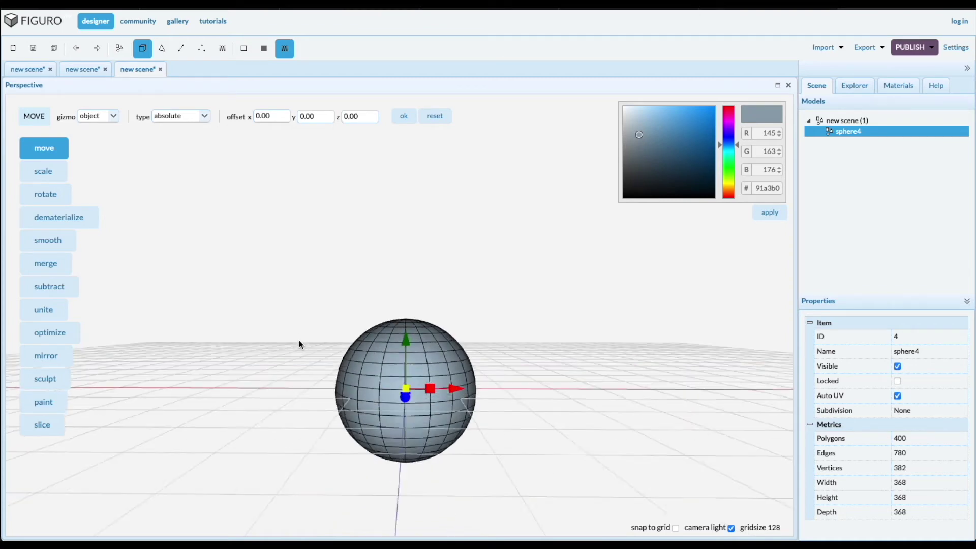
Squash sphere4 vertically into a flattened dome 368 wide and 109 high
click(40, 172)
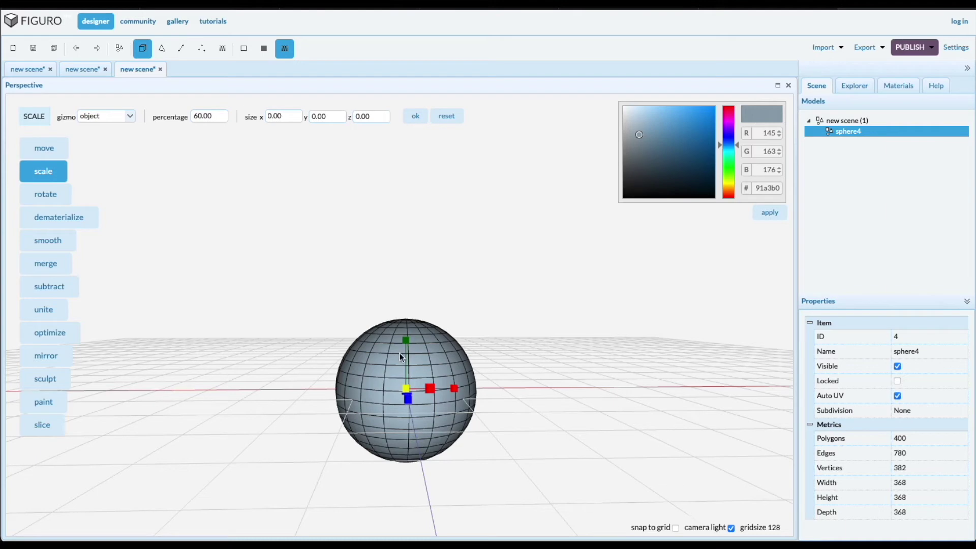
drag(403, 340, 404, 385)
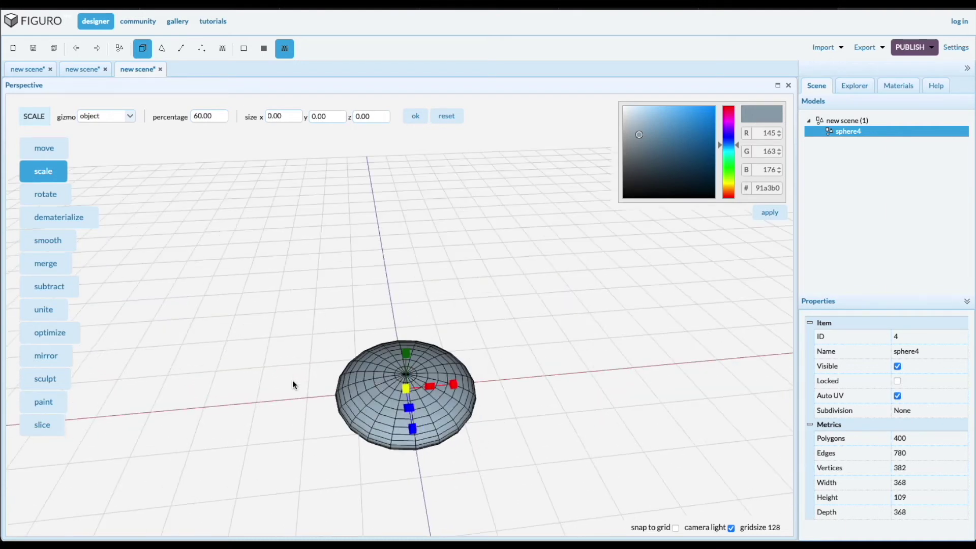
middle_drag(274, 371, 284, 396)
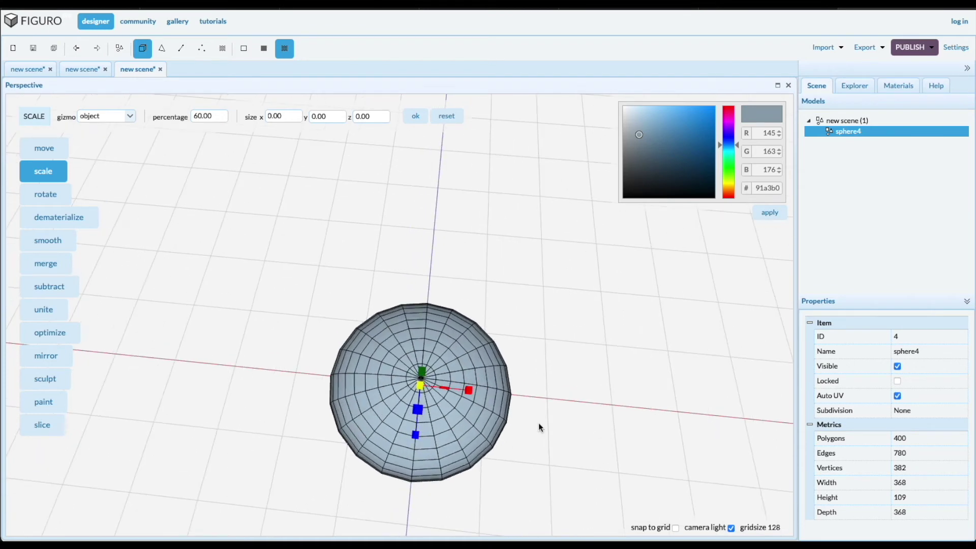
middle_drag(590, 425, 593, 419)
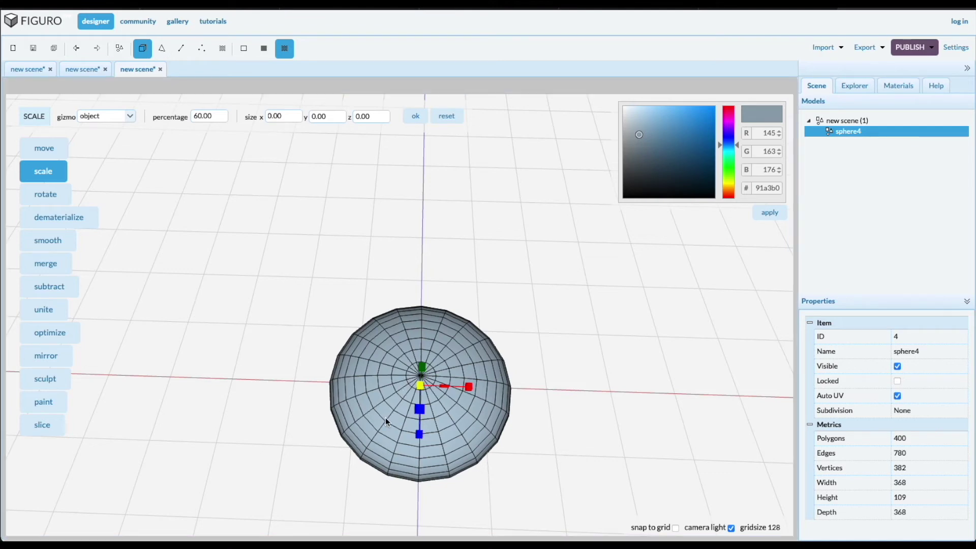
Duplicate sphere4, scale the copy to 90 percent, and stretch it taller
key(ctrl+d)
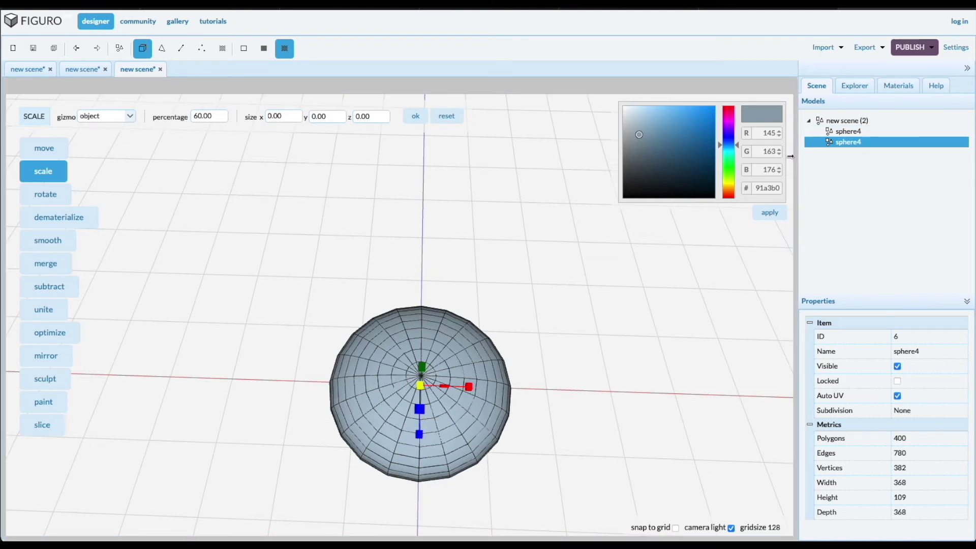
click(213, 116)
key(ctrl+a)
text(90)
click(415, 116)
drag(573, 466, 546, 437)
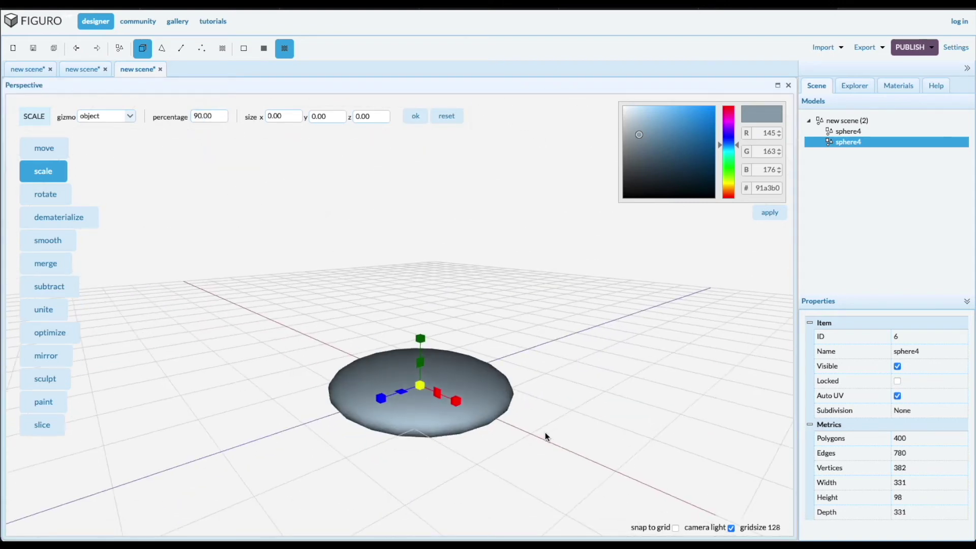
drag(420, 338, 424, 324)
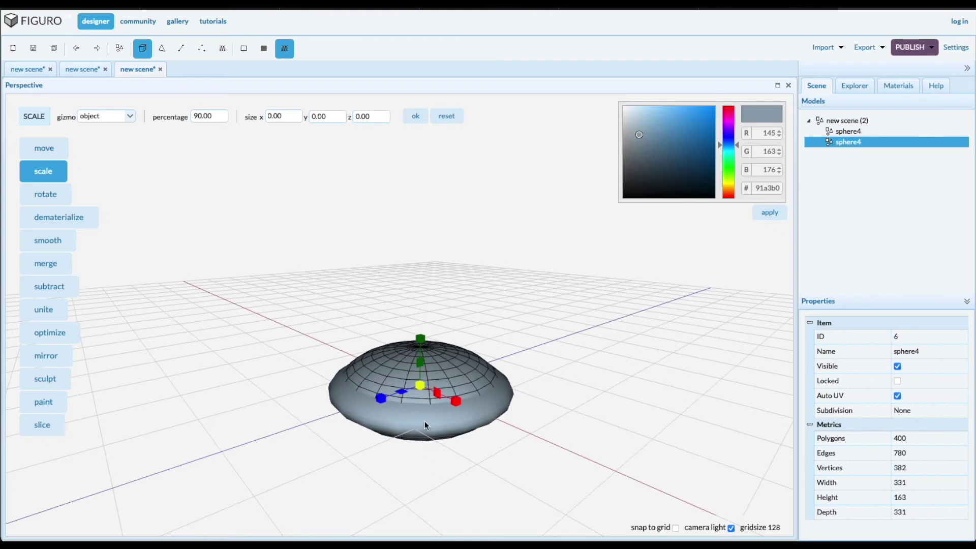
Subtract the stretched copy from sphere4, leaving a hollow rim 59 high
click(839, 133)
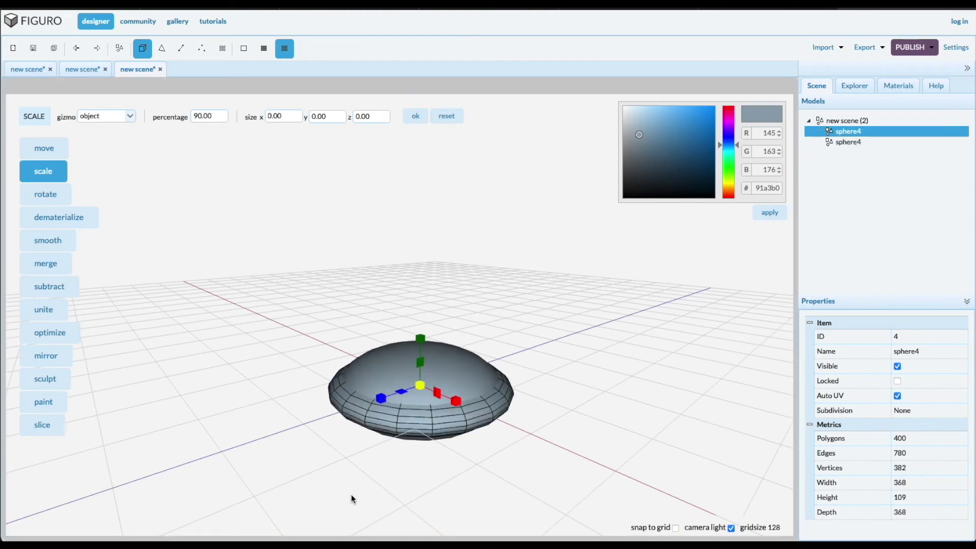
click(411, 379)
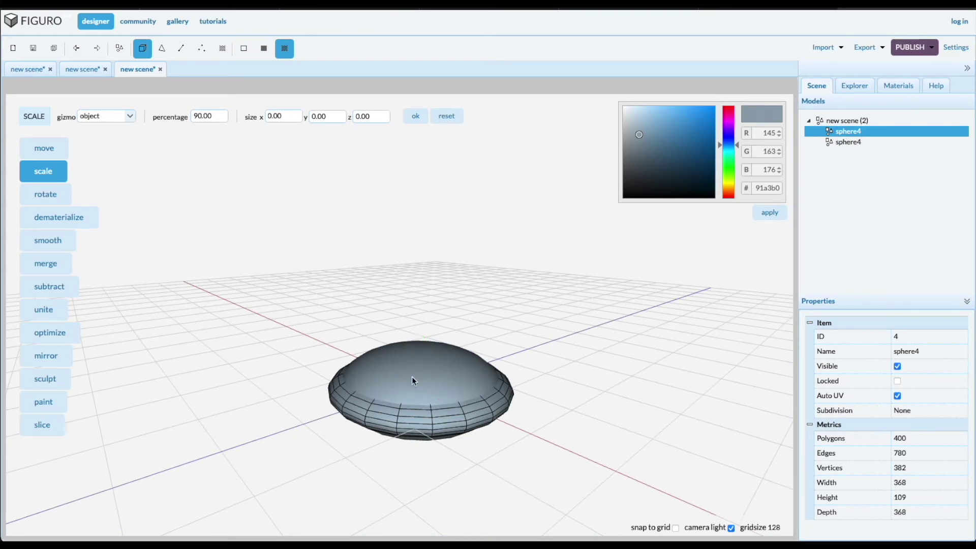
click(415, 368)
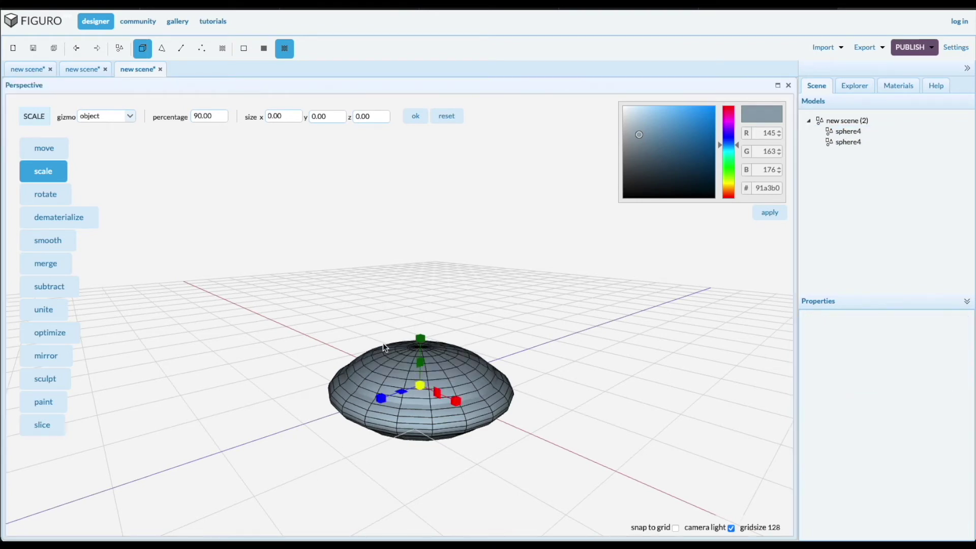
click(48, 287)
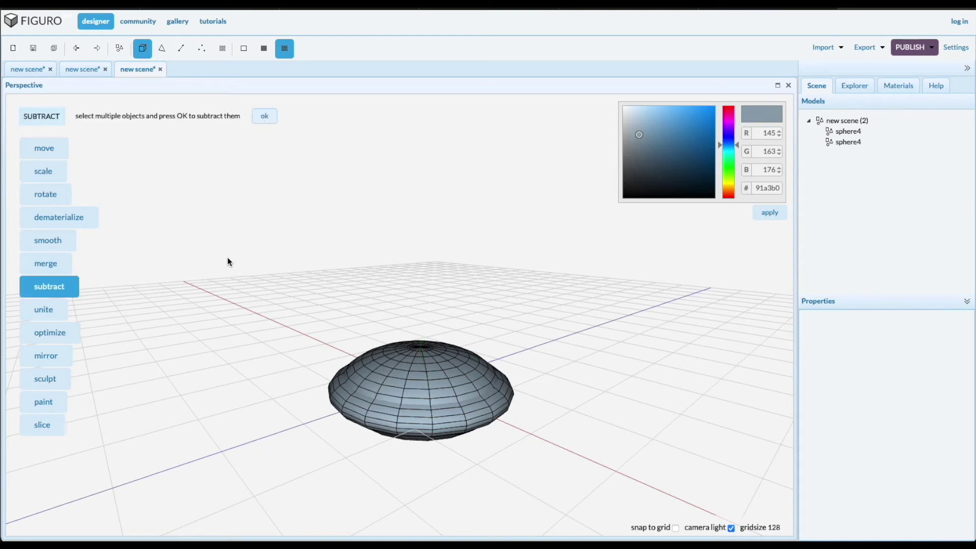
mouse_move(236, 244)
mouse_down()
mouse_move(276, 323)
mouse_move(323, 356)
mouse_move(209, 327)
mouse_up()
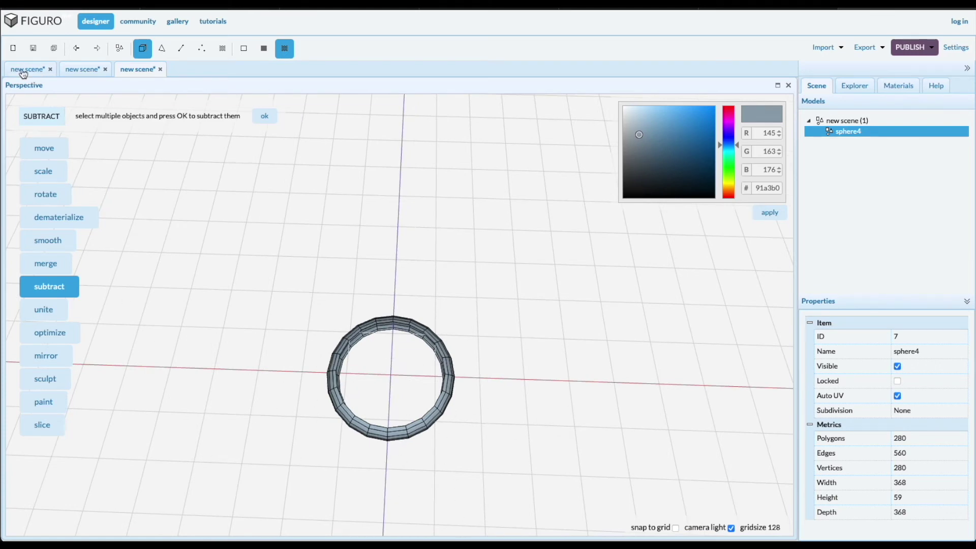
click(13, 48)
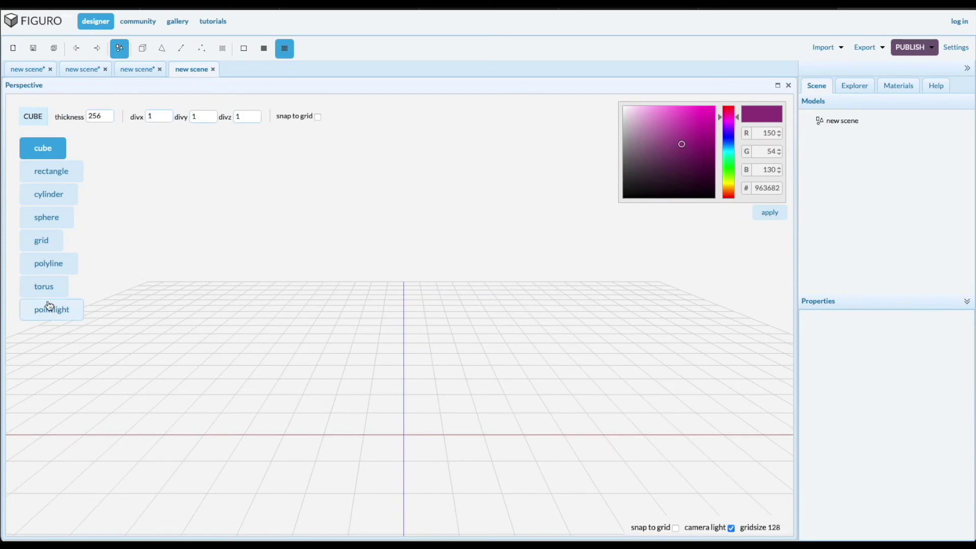
Draw polyline11 as a closed grid-snapped quad, 512 wide by 256 deep, and select it
click(49, 263)
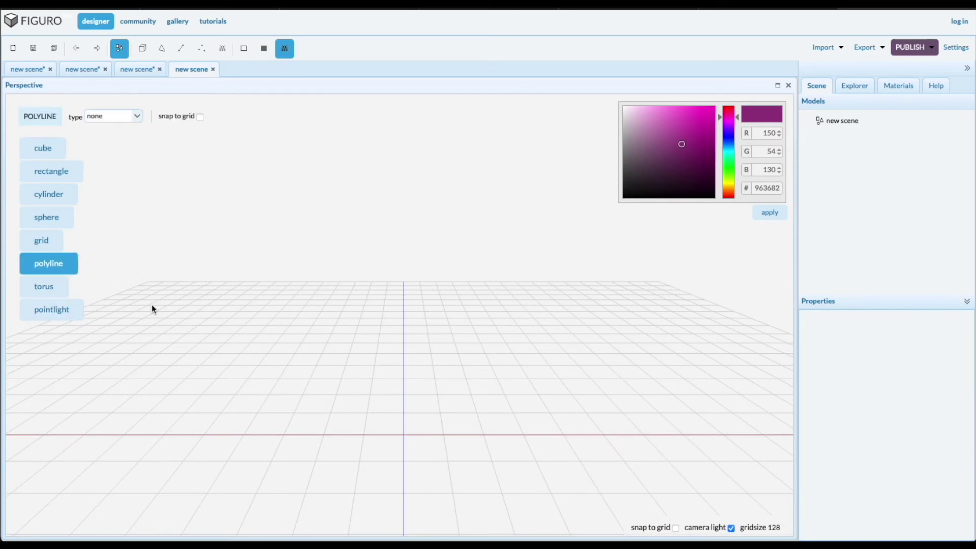
click(199, 115)
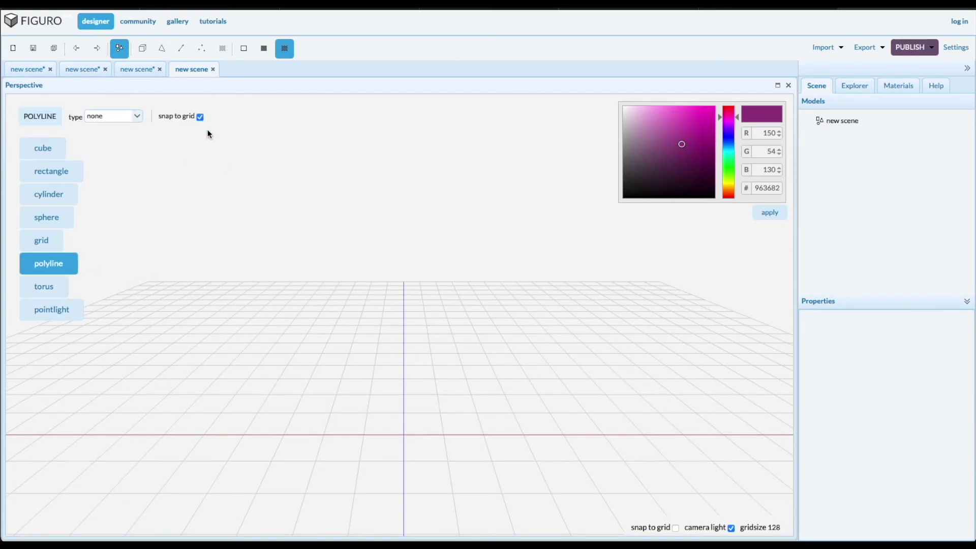
click(404, 461)
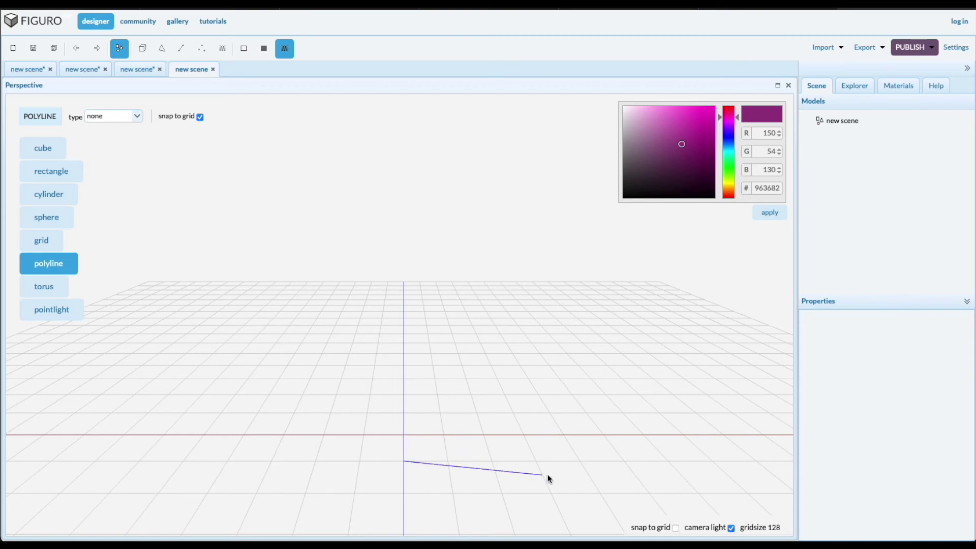
click(580, 461)
click(550, 412)
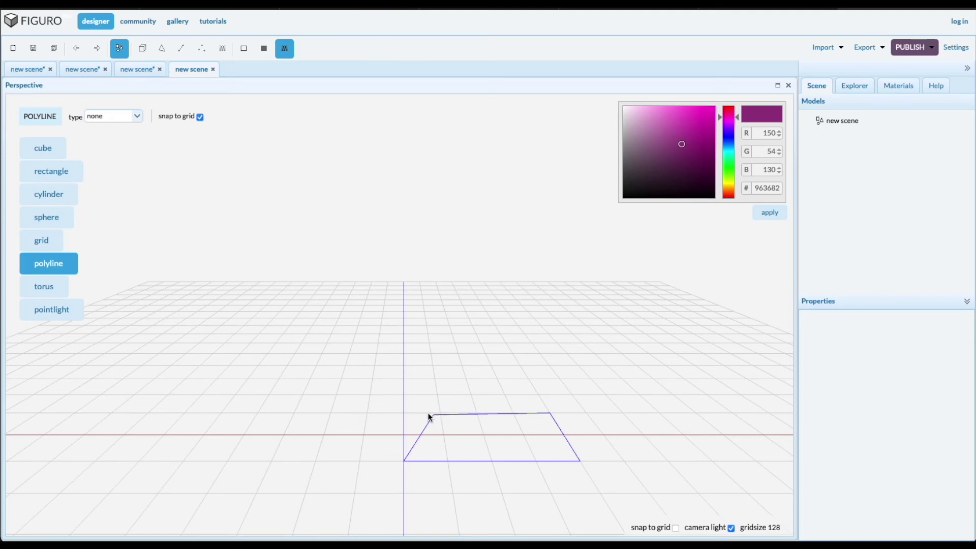
click(403, 412)
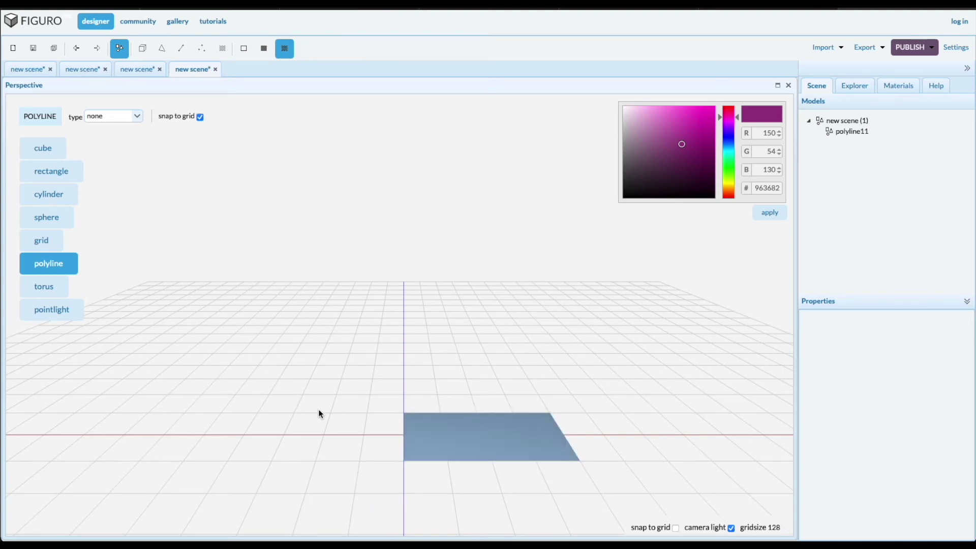
click(861, 131)
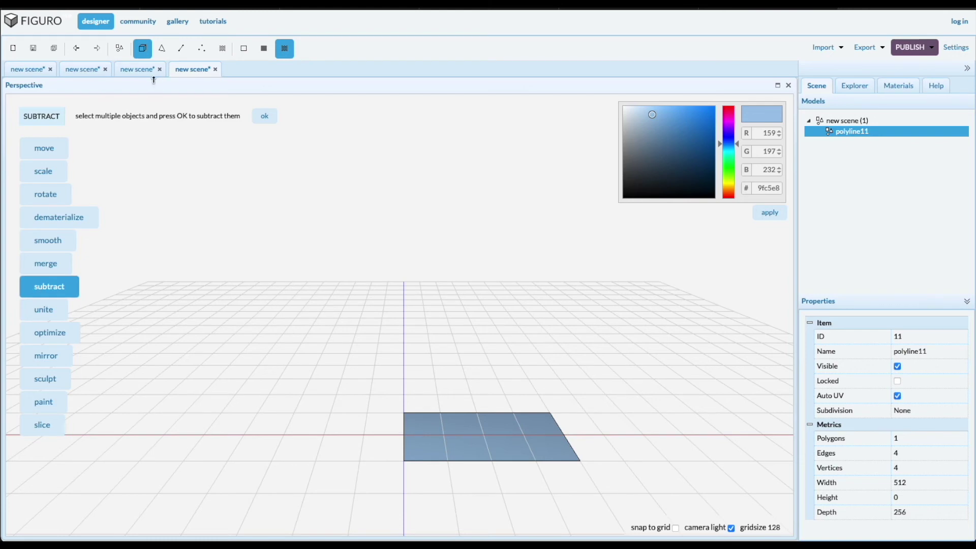
Lathe polyline11 180 degrees in 24 segments into a half-drum
click(180, 49)
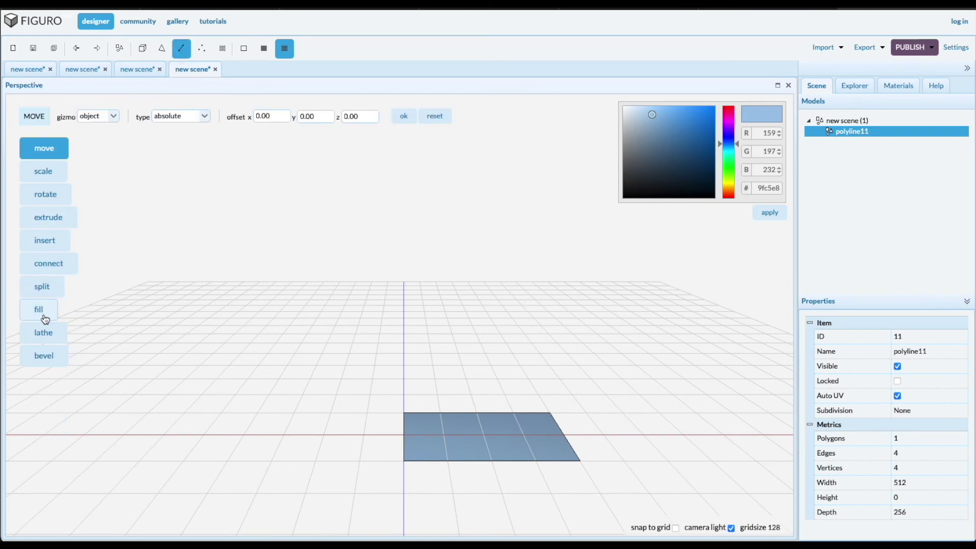
click(40, 332)
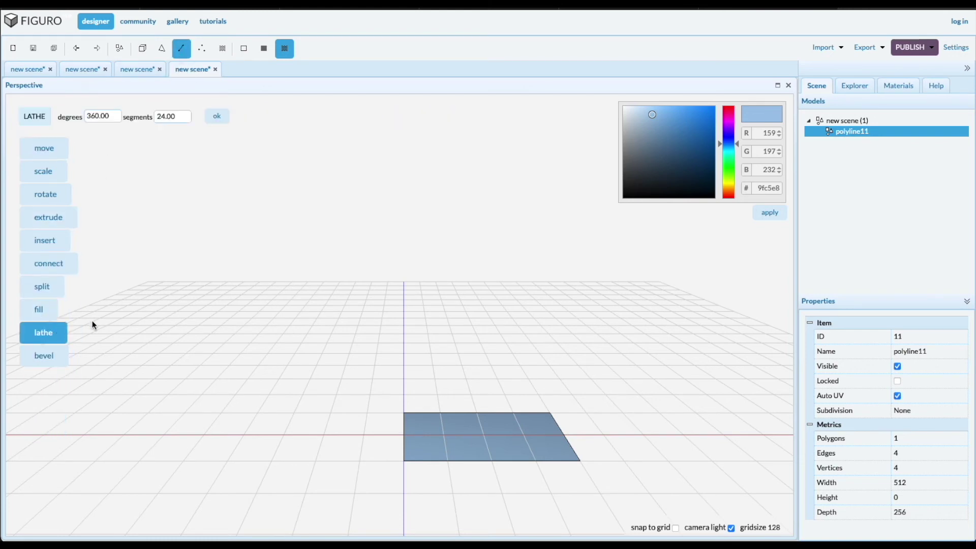
double_click(111, 116)
text(80)
key(Return)
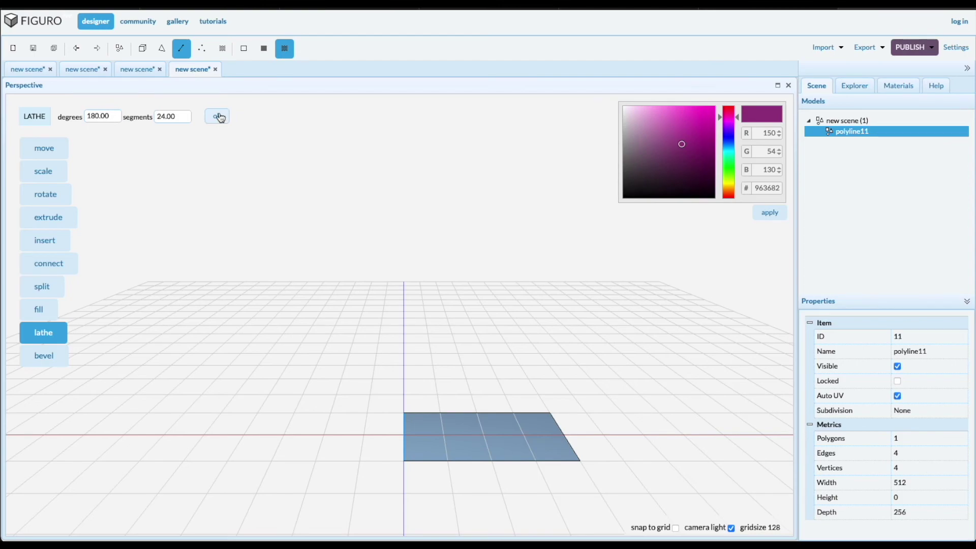
click(217, 116)
middle_drag(169, 385, 202, 357)
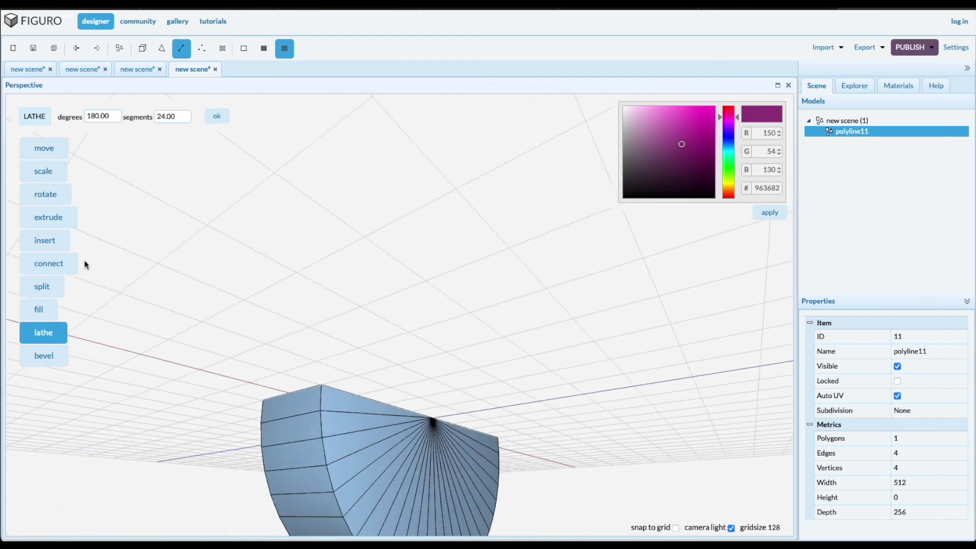
Fill the open hole in the lathed half-drum
click(41, 309)
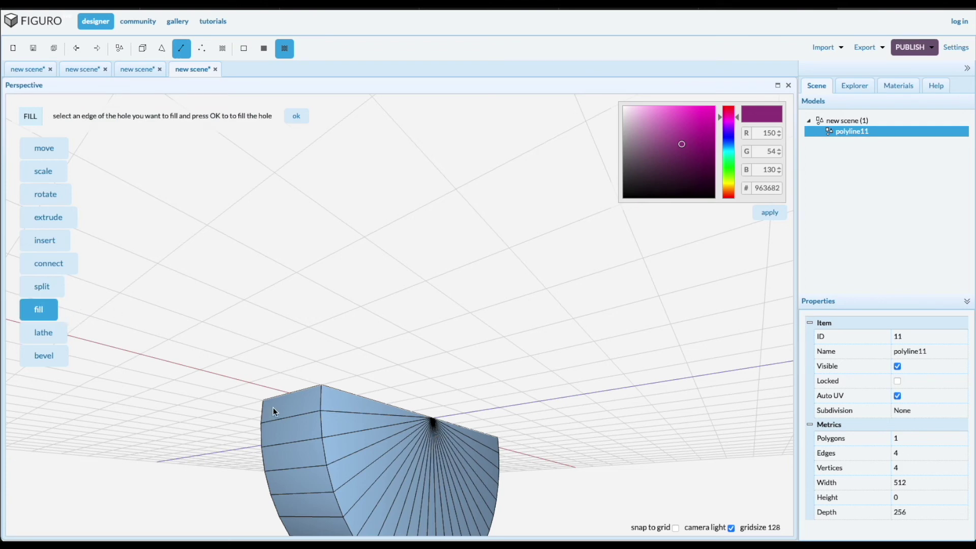
click(296, 391)
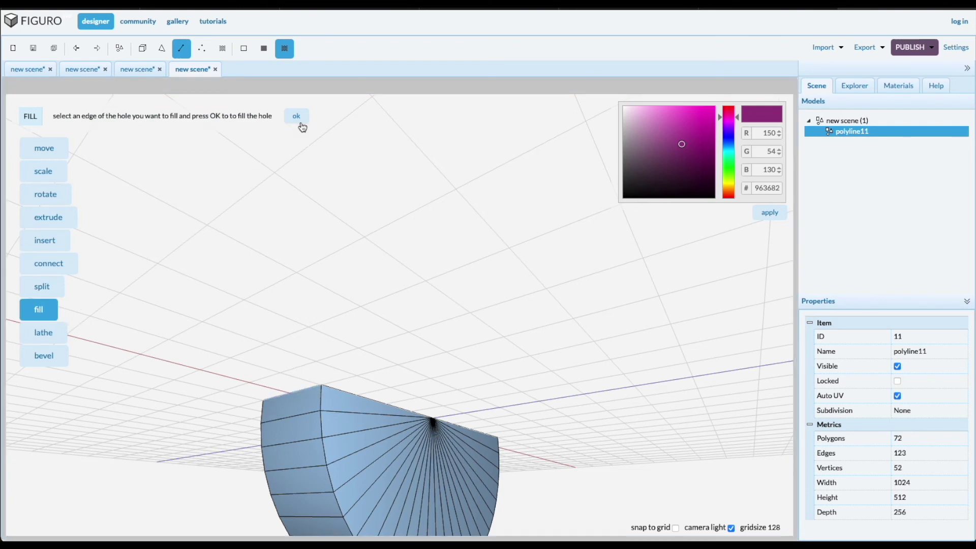
mouse_move(316, 265)
middle_down()
mouse_move(307, 291)
mouse_move(165, 179)
middle_up()
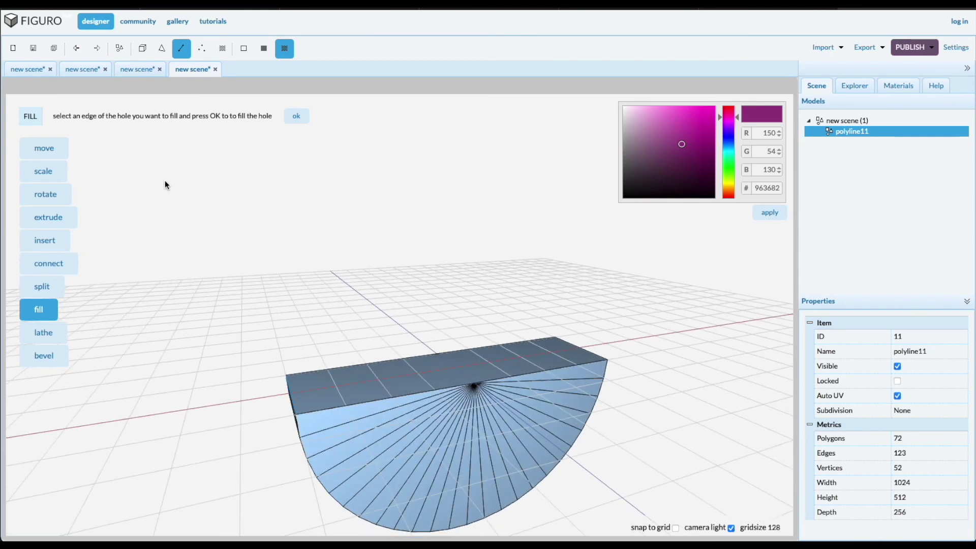
Rotate the half-disc 180 degrees about the x axis
click(144, 47)
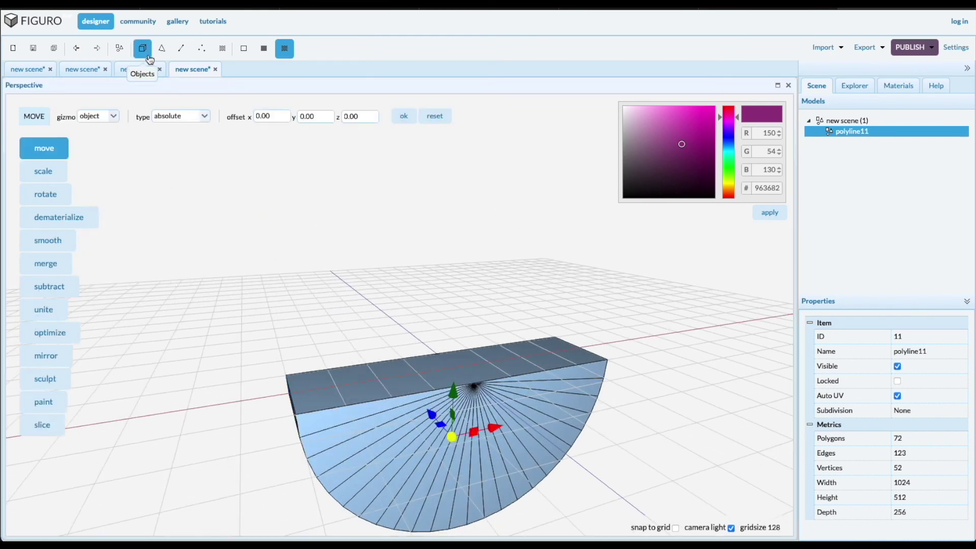
click(48, 196)
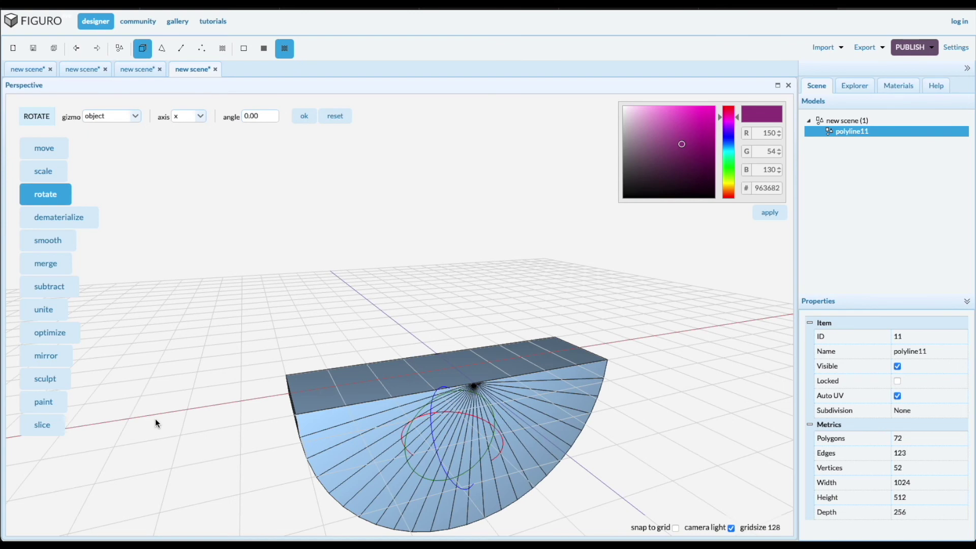
double_click(270, 119)
text(180)
click(304, 116)
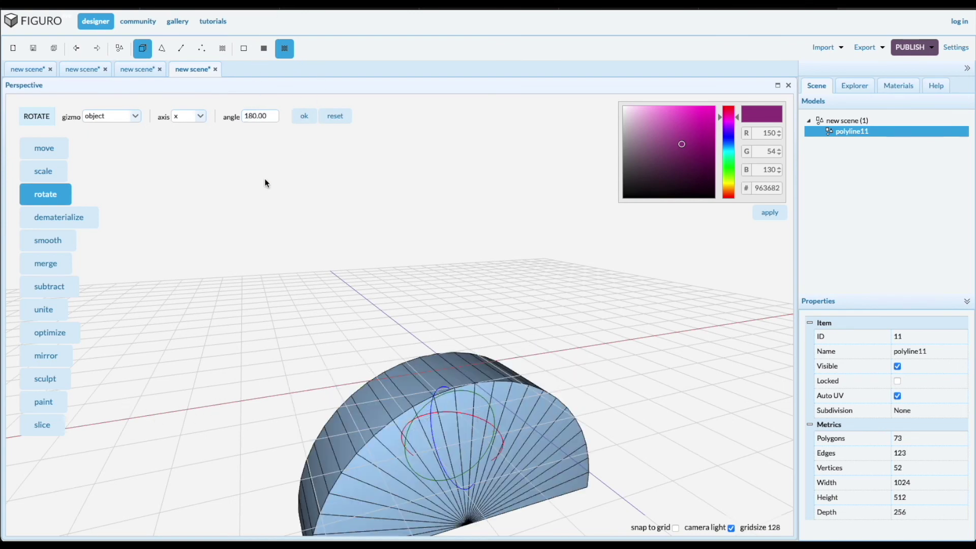
Place the flipped half-disc down onto the grid
click(43, 148)
click(204, 117)
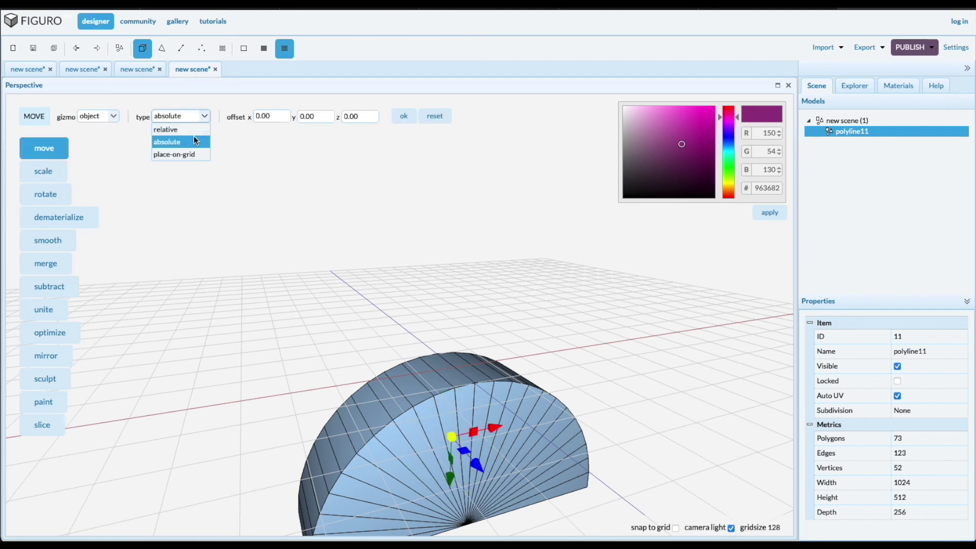
click(180, 155)
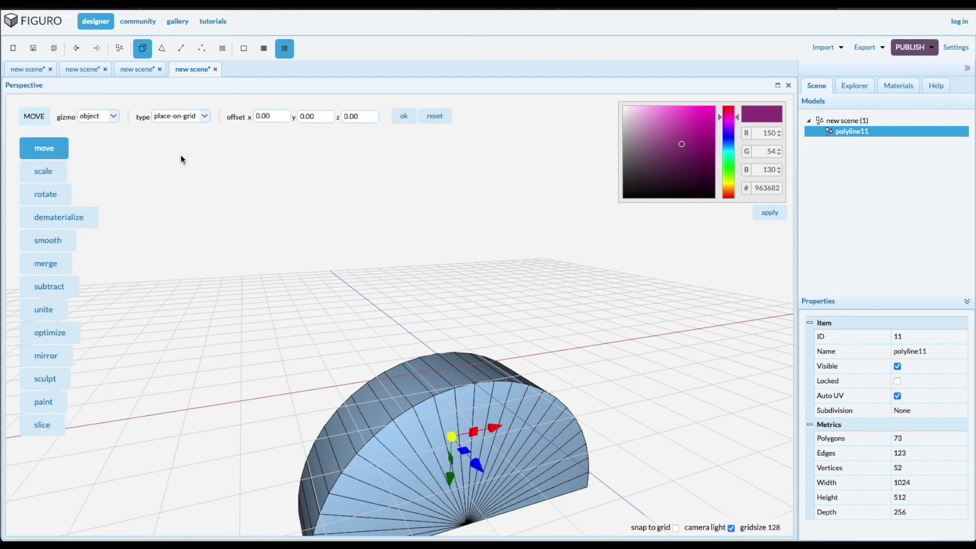
click(404, 116)
scroll(185, 353, down, 2)
mouse_move(180, 352)
mouse_down()
mouse_move(368, 366)
mouse_move(426, 451)
mouse_up()
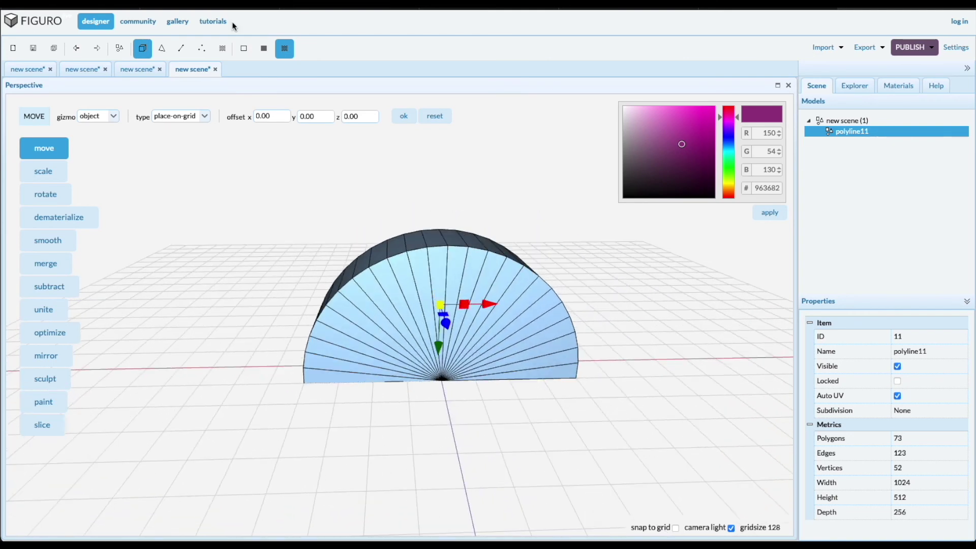
click(139, 48)
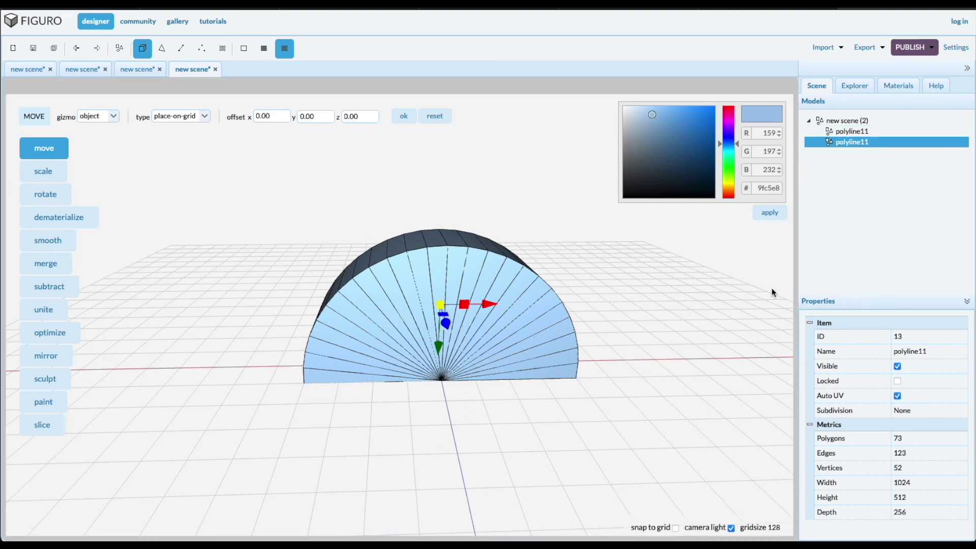
Scale the copy to 90 percent and stretch it to 384 deep
click(43, 173)
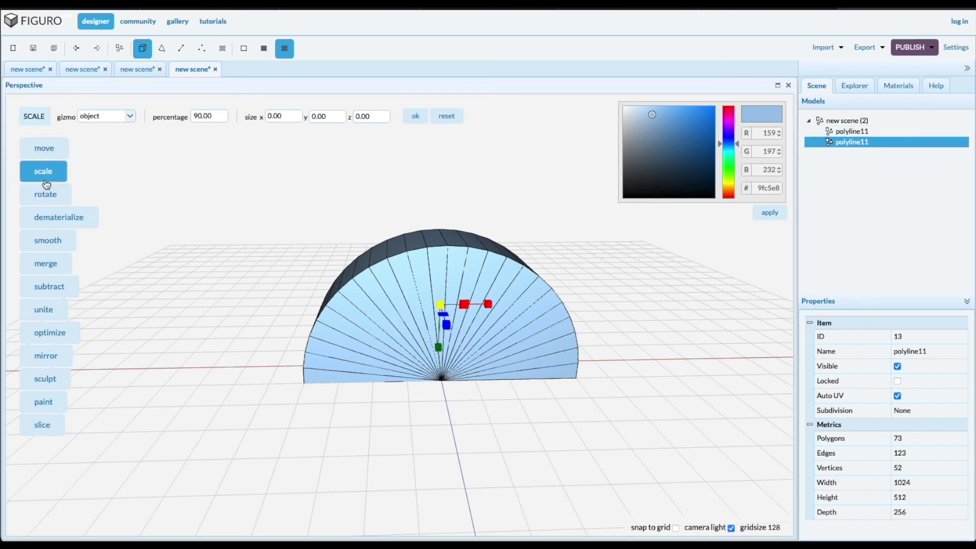
click(416, 117)
drag(434, 410, 428, 429)
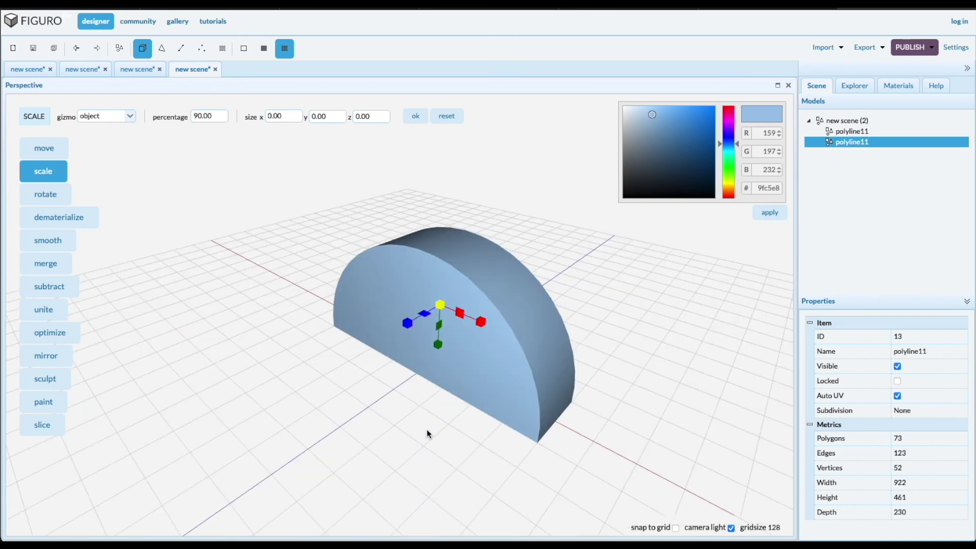
drag(407, 322, 391, 327)
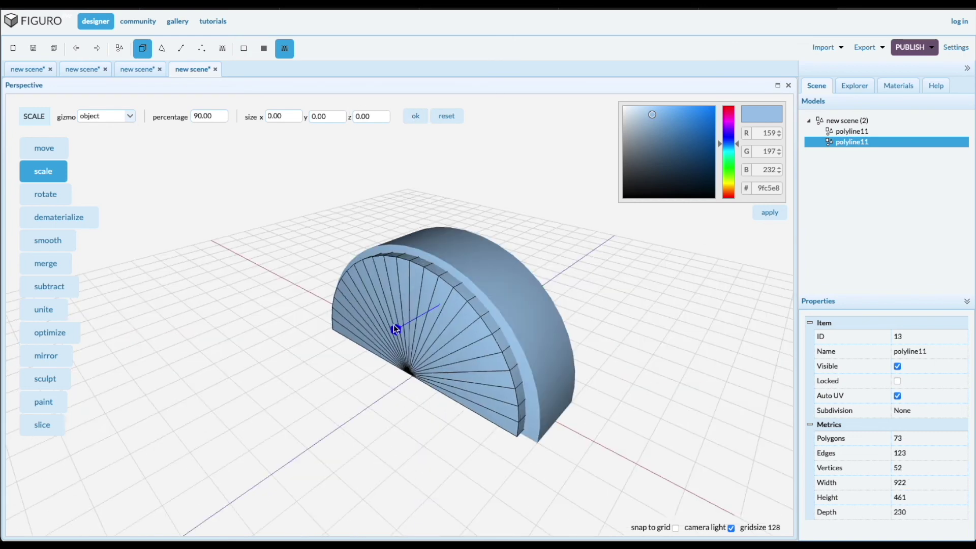
drag(343, 416, 364, 404)
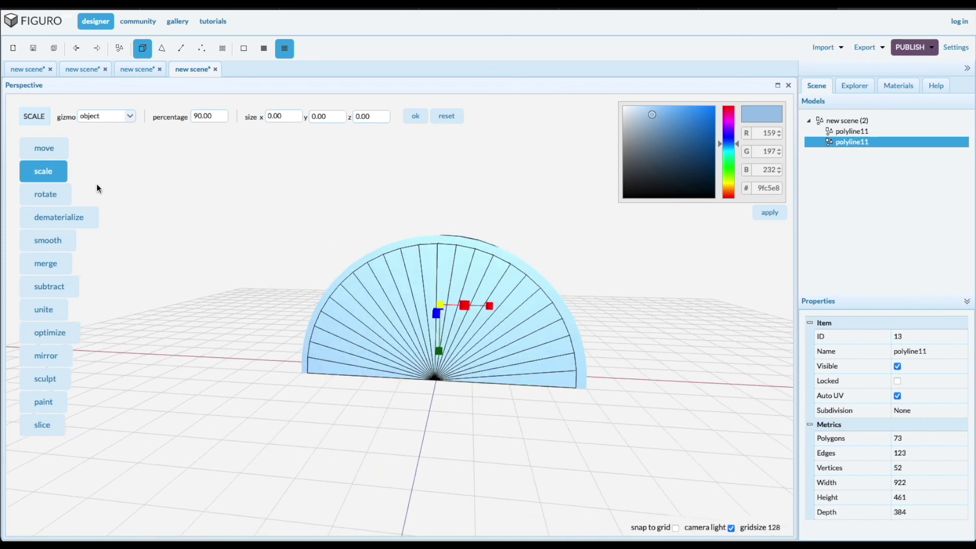
Lower the 922-wide copy down inside the original half-disc
click(45, 148)
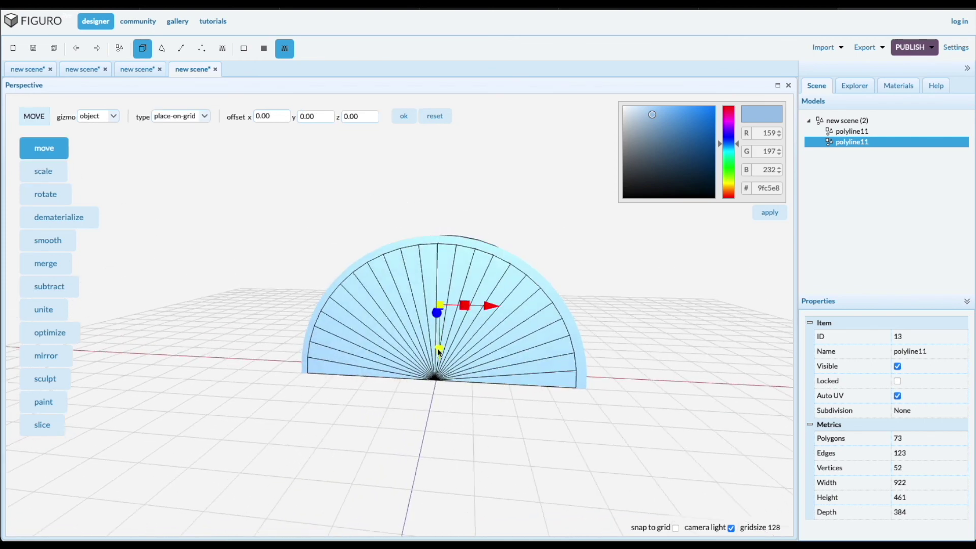
mouse_move(439, 351)
mouse_down()
mouse_move(433, 426)
mouse_move(433, 359)
mouse_move(424, 380)
mouse_move(422, 363)
mouse_up()
middle_drag(463, 484, 432, 475)
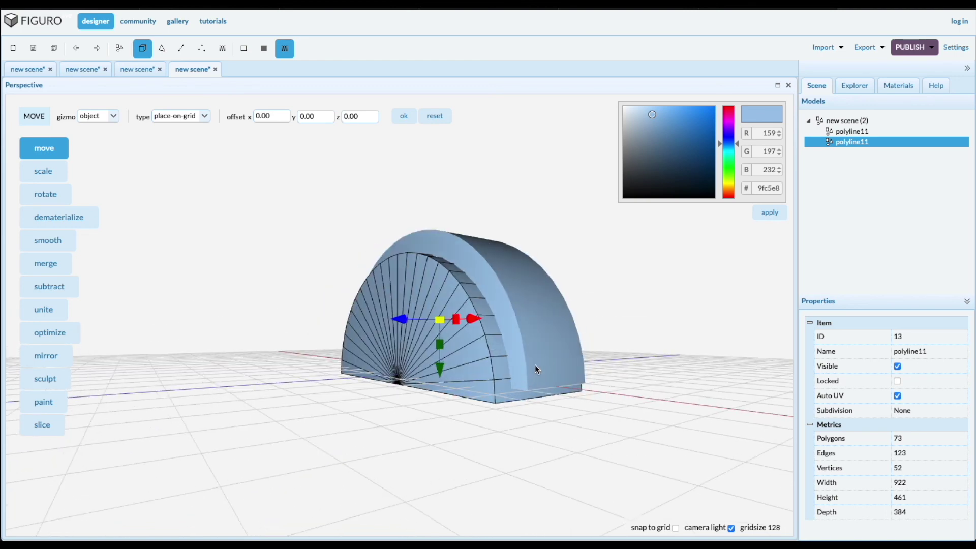
click(845, 131)
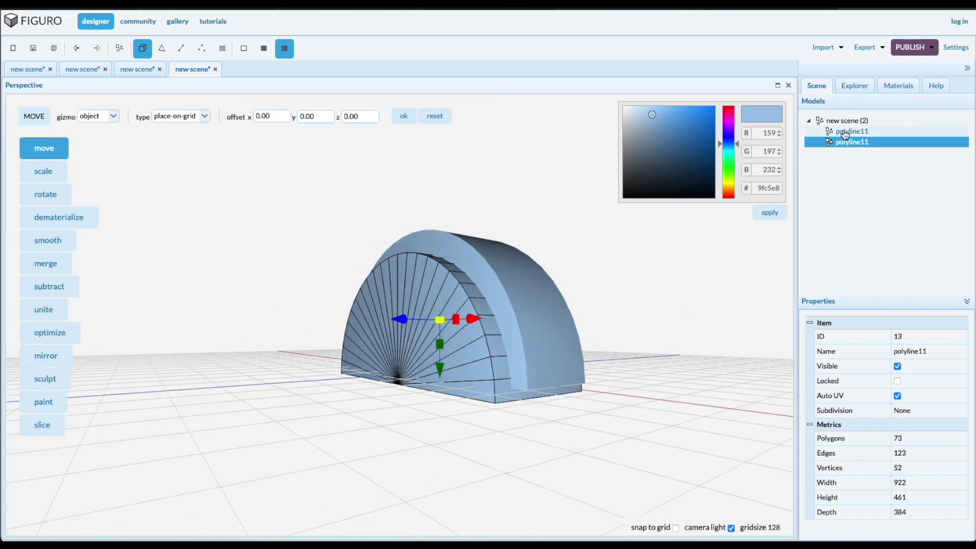
Subtract the smaller half-drum from the original, leaving a 98-polygon hollow arch
click(381, 398)
click(432, 357)
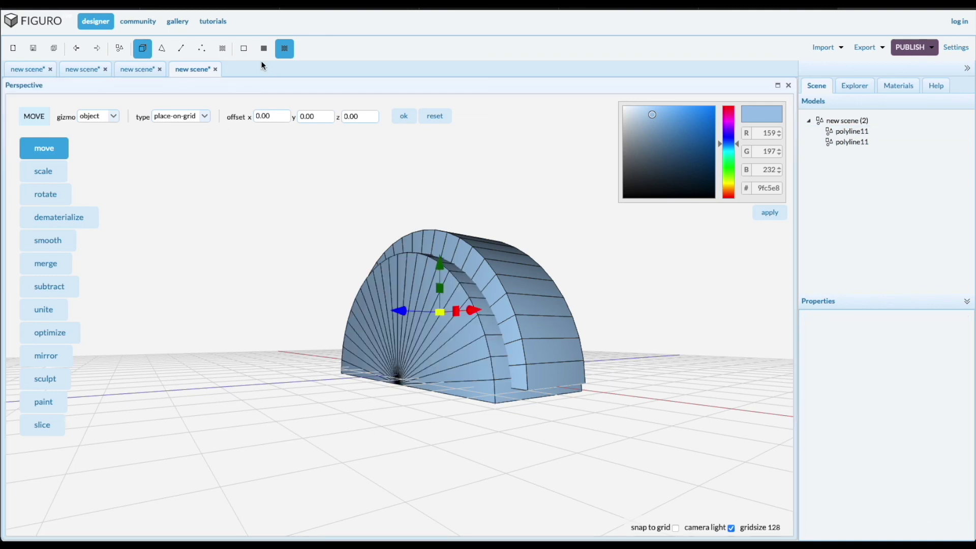
click(49, 289)
click(263, 119)
mouse_move(197, 338)
middle_down()
mouse_move(318, 325)
mouse_move(348, 416)
middle_up()
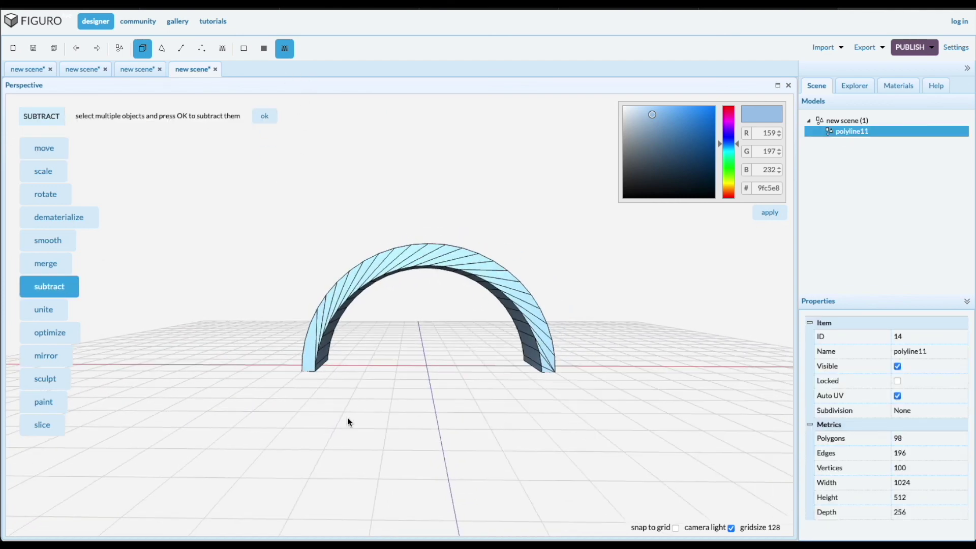